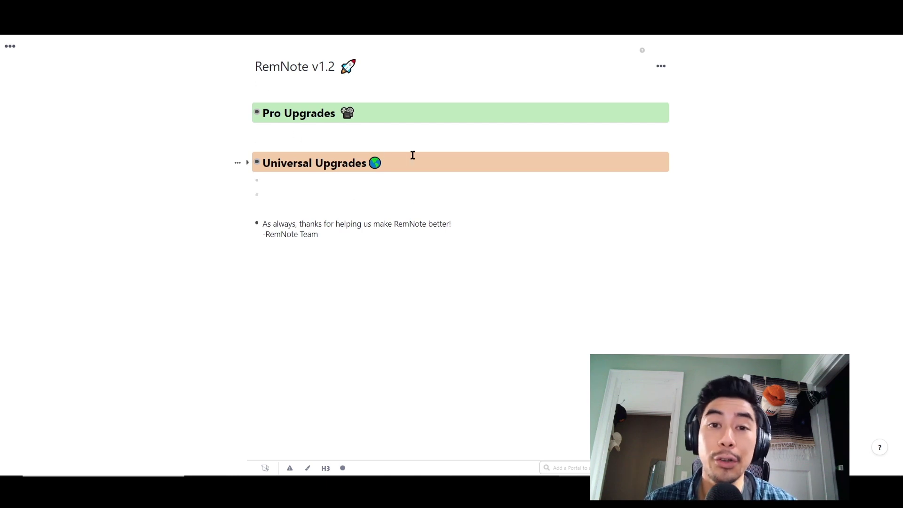
Expand Pro Upgrades and Editor Upgrades to list PDF Annotator, Merge Alias and Image Occlusion.
left_click(248, 113)
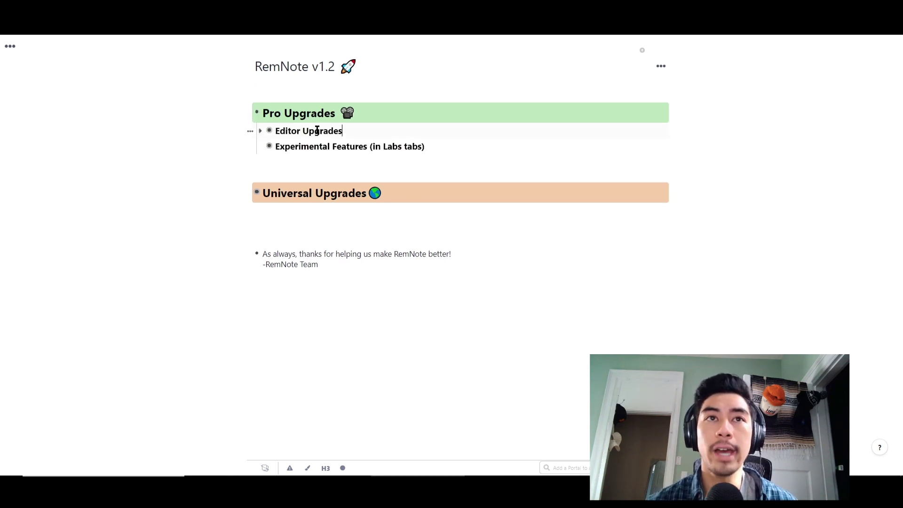
key("ctrl+Down")
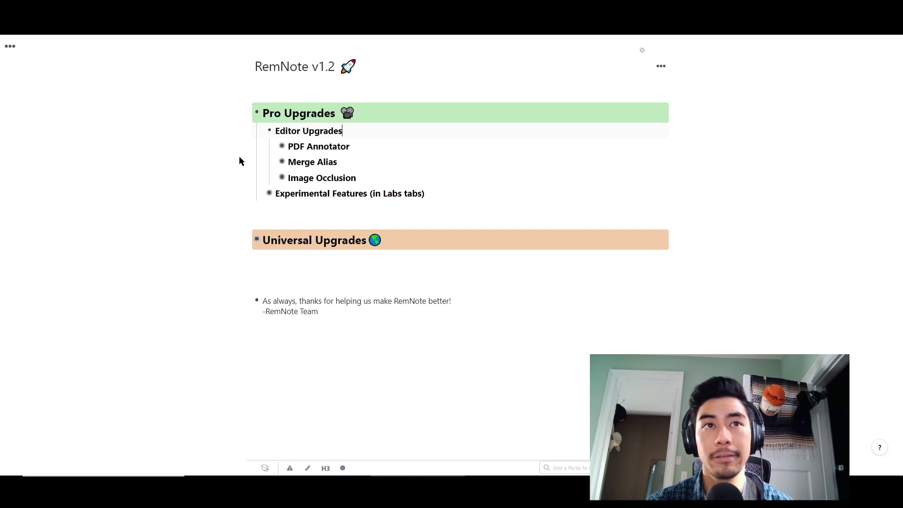
left_click(282, 146)
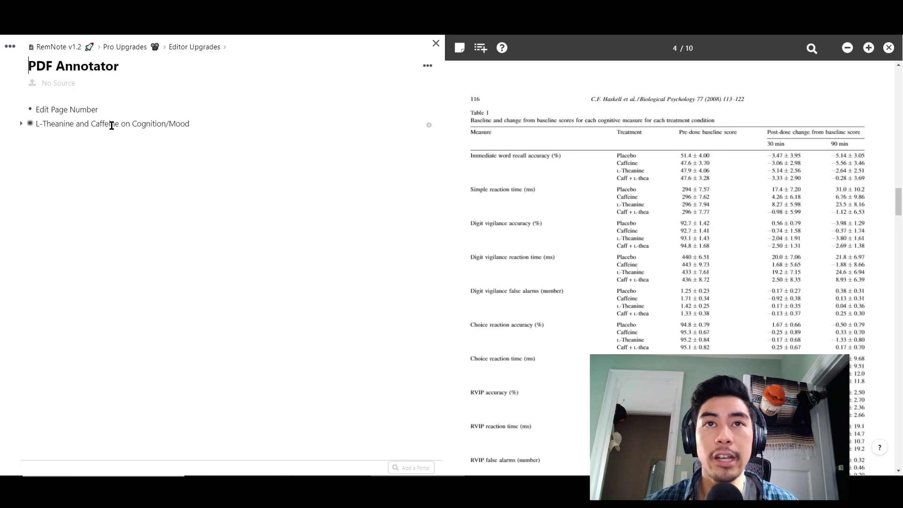
left_click(30, 124)
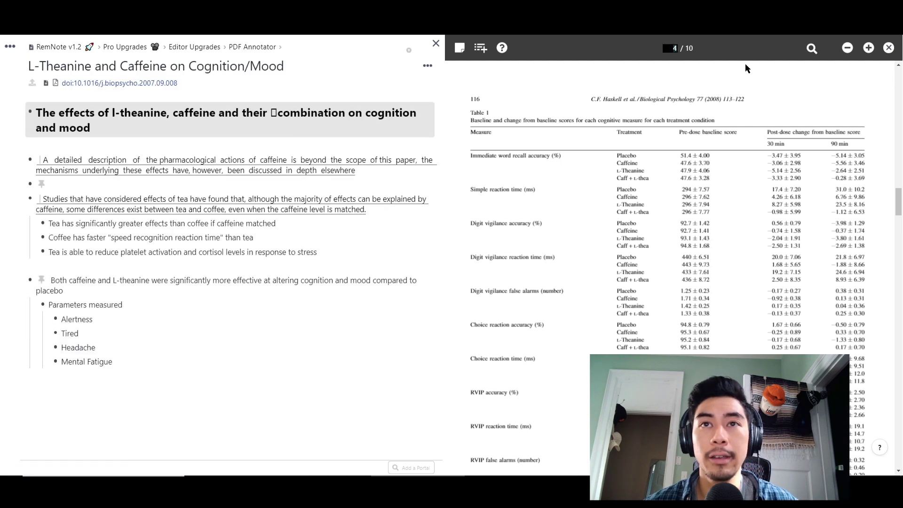
scroll(770, 69, "down", 3)
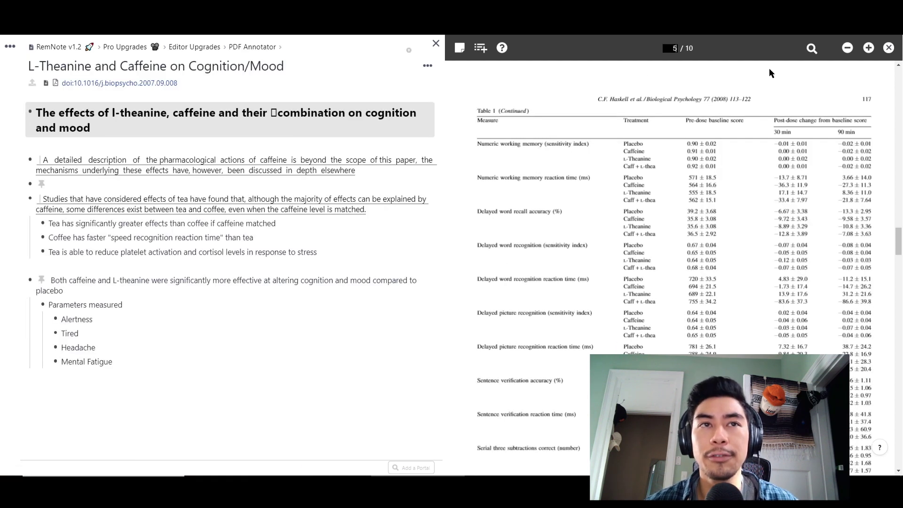
scroll(769, 73, "up", 15)
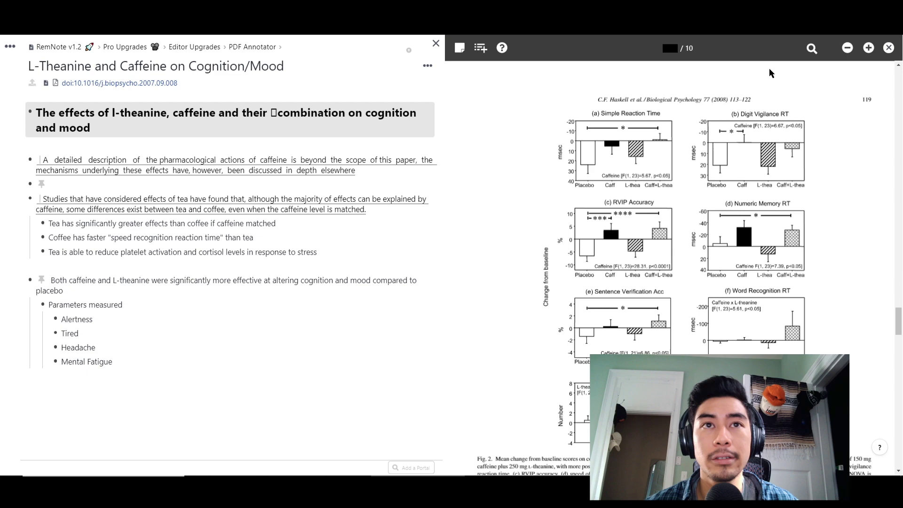
type("0")
key("Return")
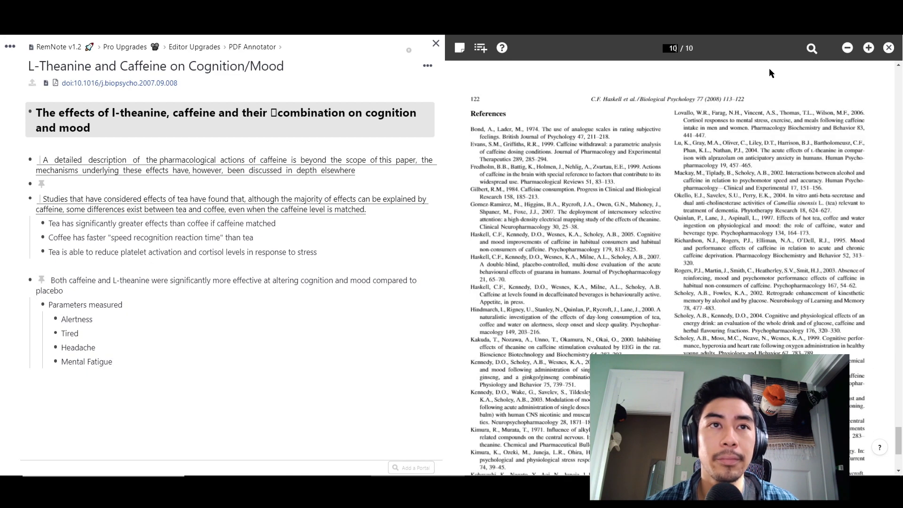
key("alt+Left")
key("alt+Left")
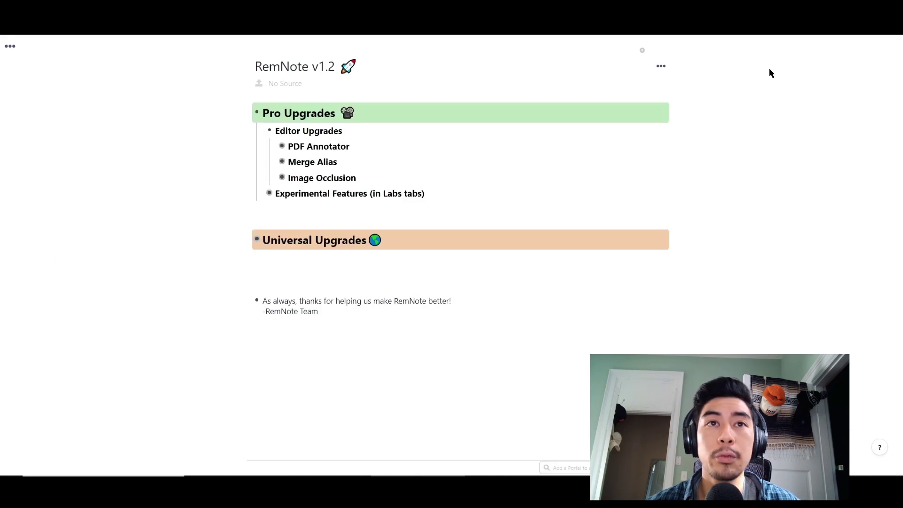
Expand Merge Alias and Perro, then merge Perro into the first Dog rem using /merge.
left_click(274, 163)
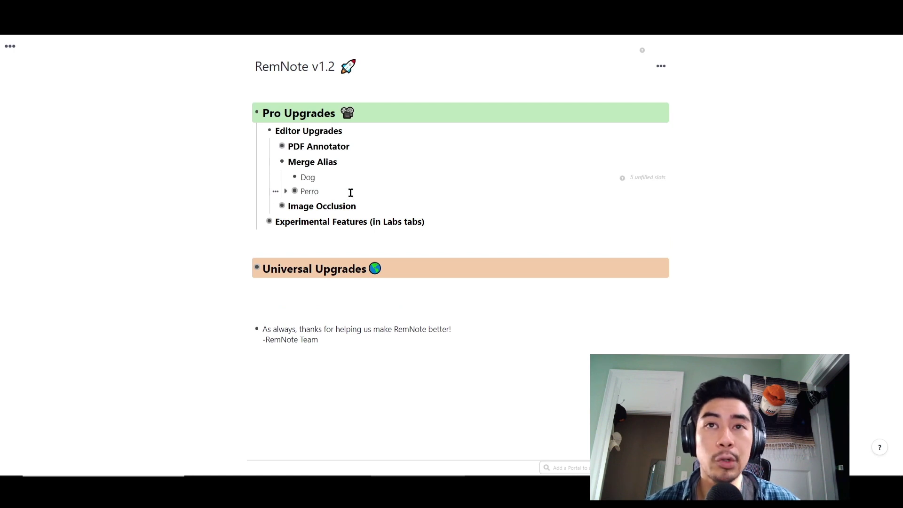
left_click(286, 191)
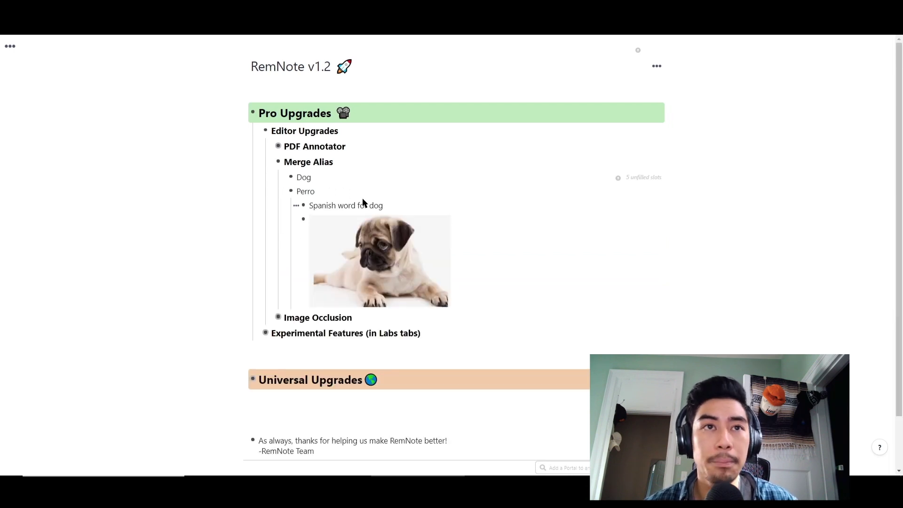
left_click(329, 193)
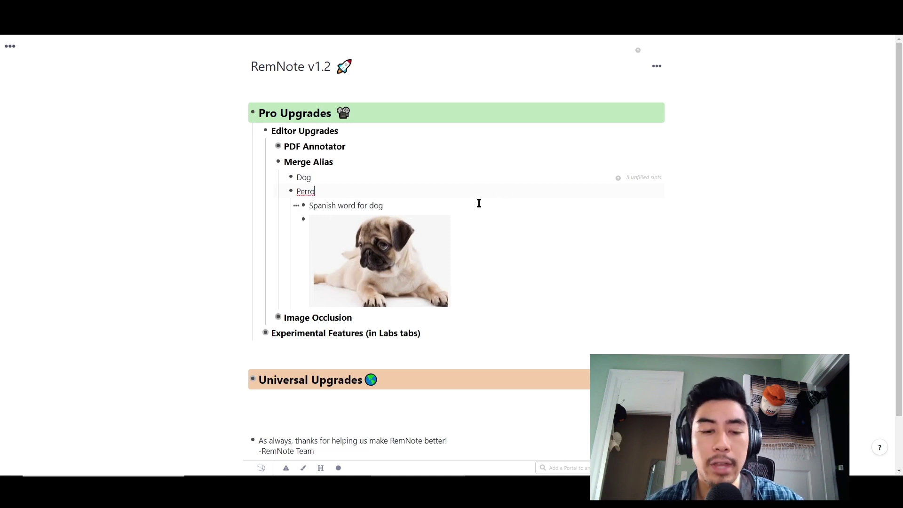
type("/merge")
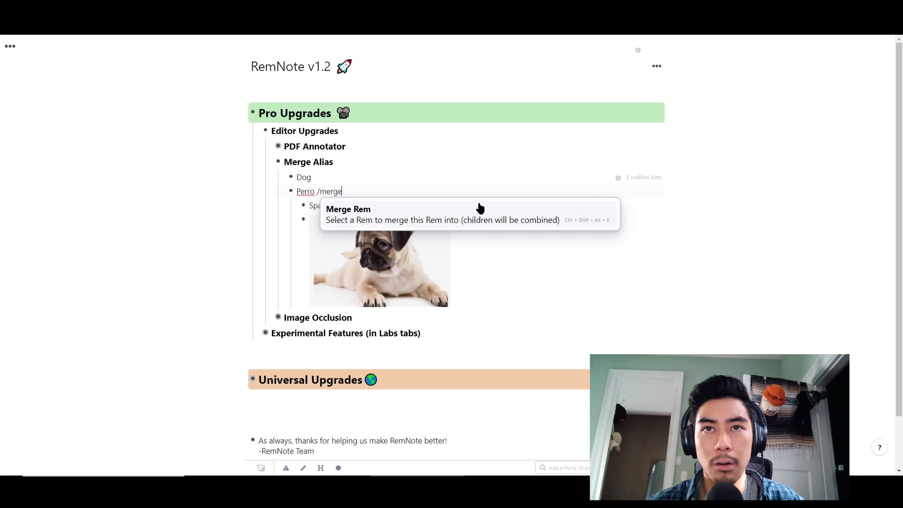
key("Return")
type("dog")
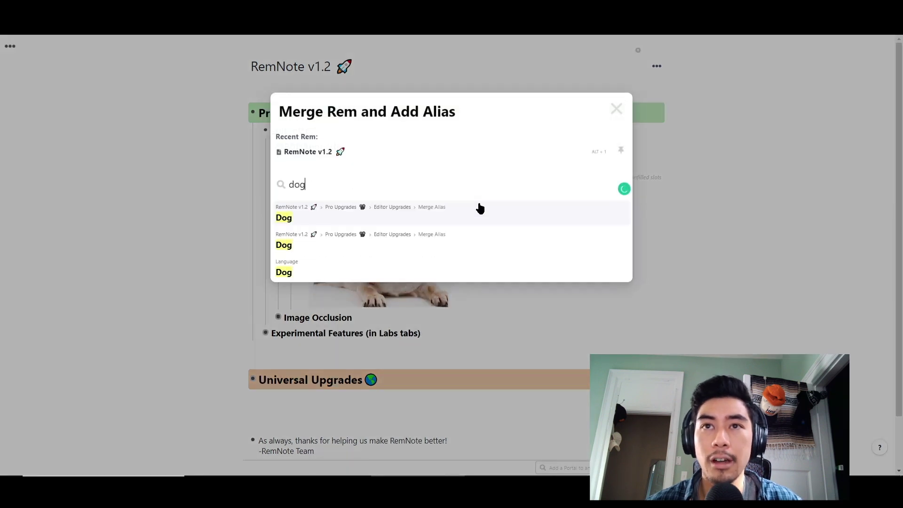
left_click(480, 208)
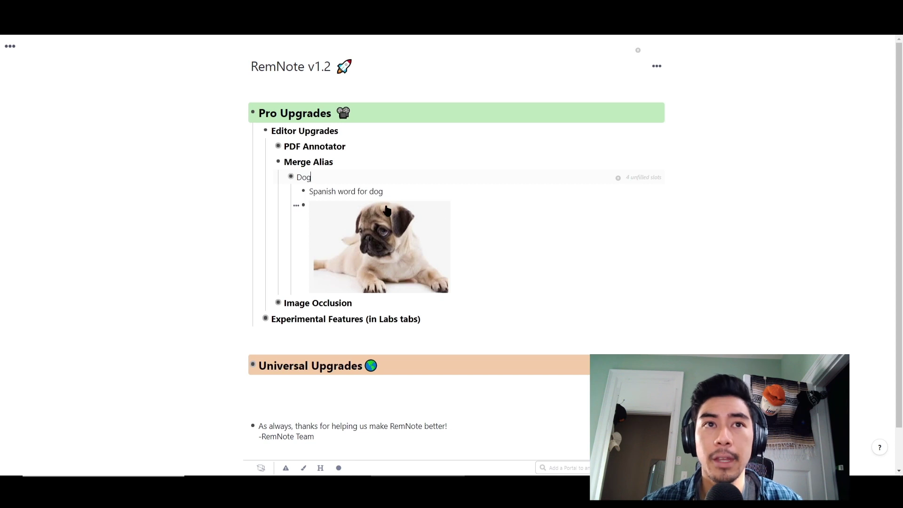
Check Perro in Dog's alias list, then collapse Dog and the Merge Alias section.
left_click(331, 177)
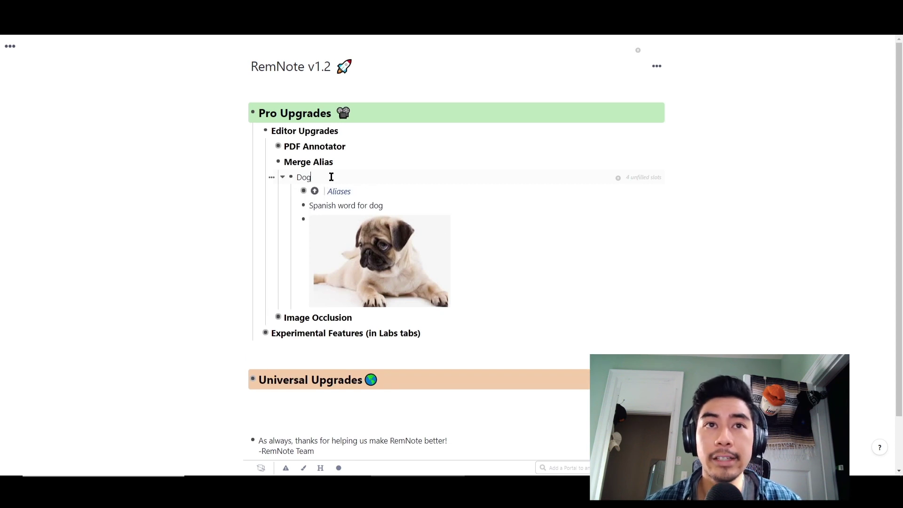
key("Down")
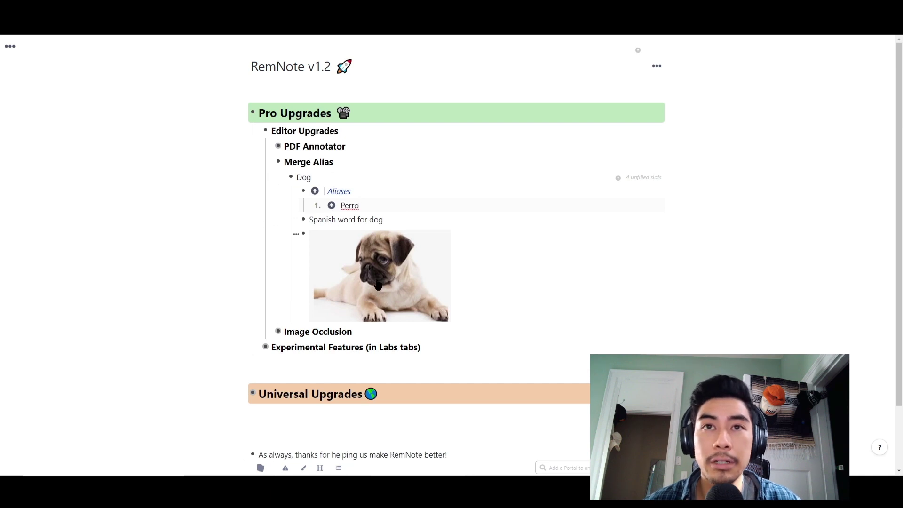
left_click(284, 179)
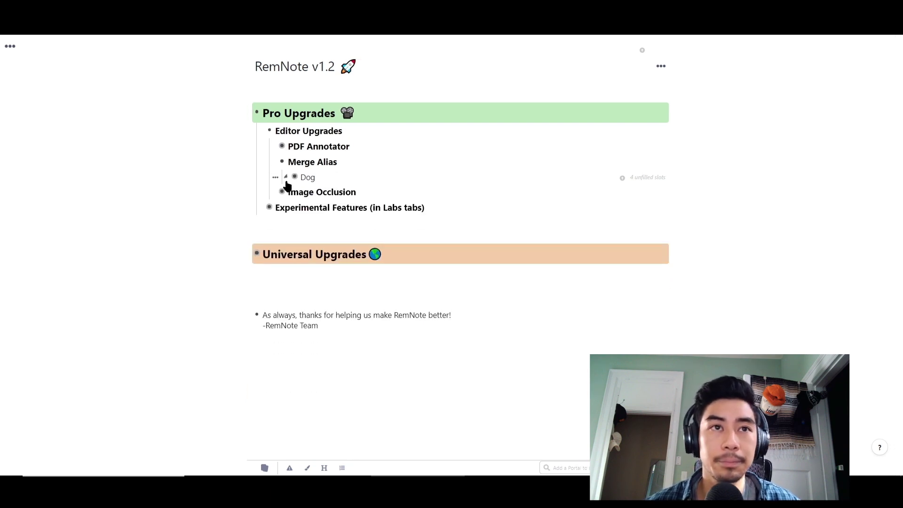
left_click(274, 163)
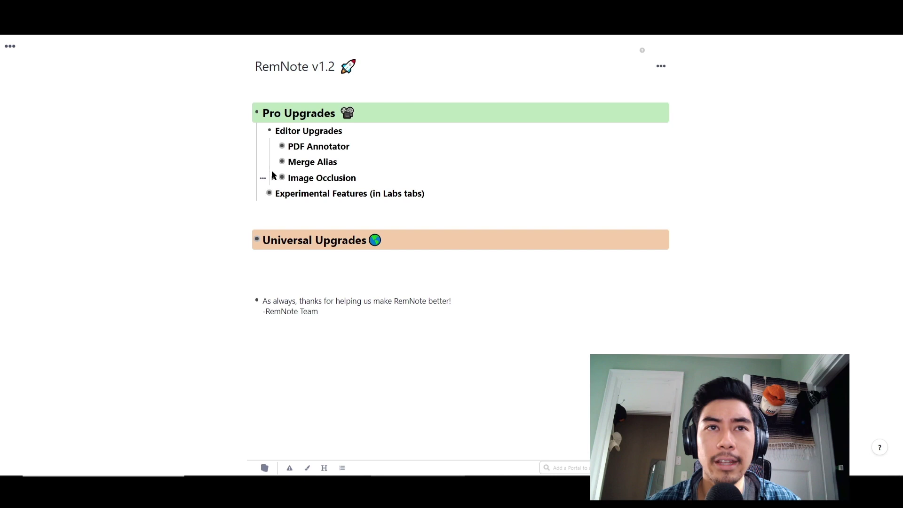
Cover the brain diagram's labels with occlusions A, B and C, hiding the other clozes.
left_click(273, 178)
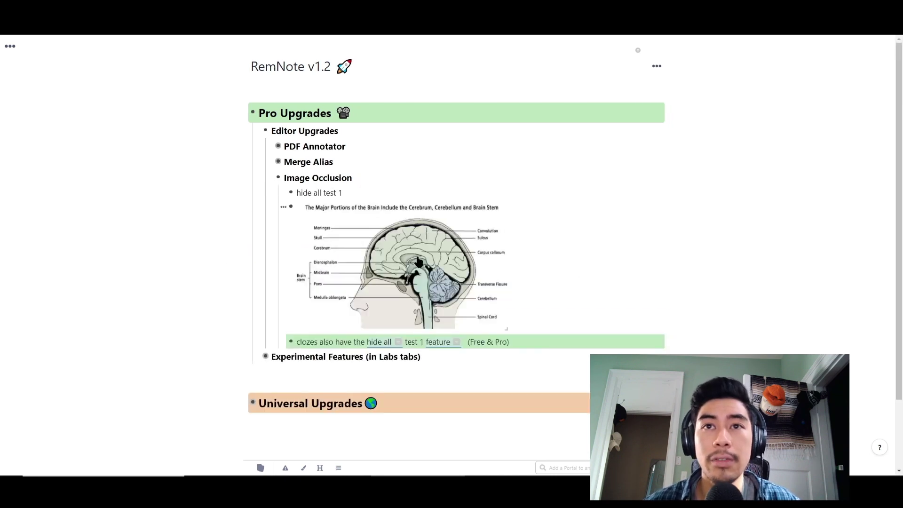
left_click(398, 261)
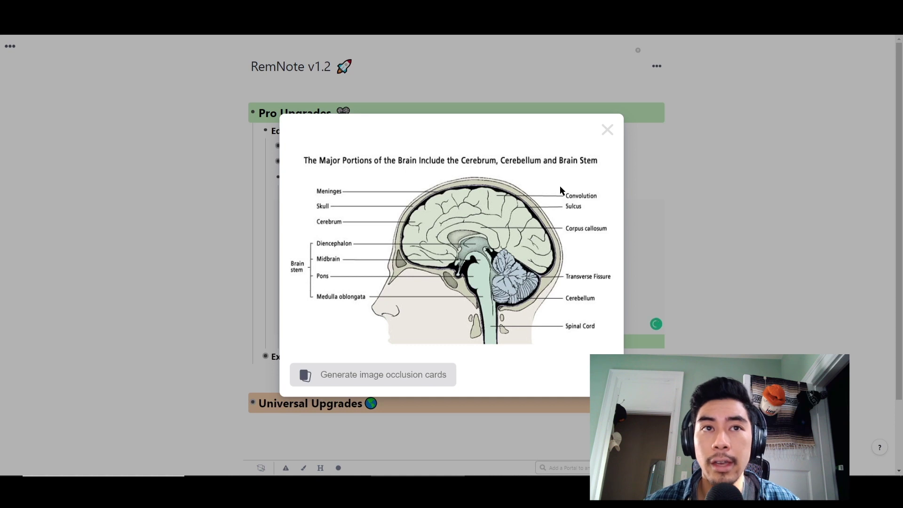
left_click(408, 371)
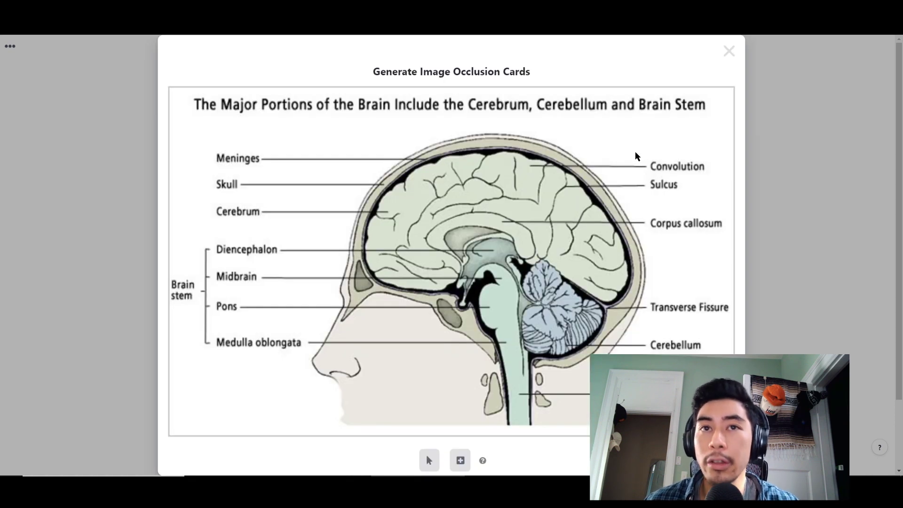
left_click_drag(636, 154, 715, 196)
left_click_drag(640, 208, 729, 246)
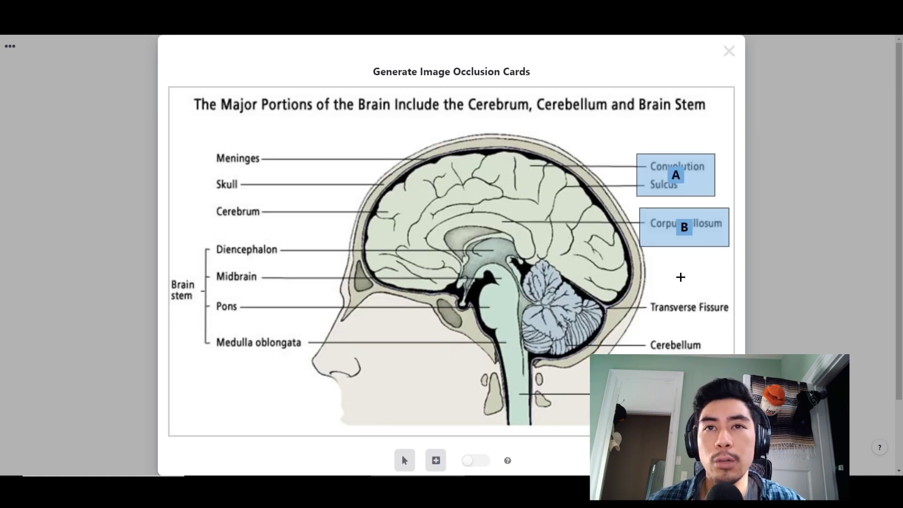
mouse_move(639, 292)
left_mouse_down()
mouse_move(738, 334)
mouse_move(731, 325)
left_mouse_up()
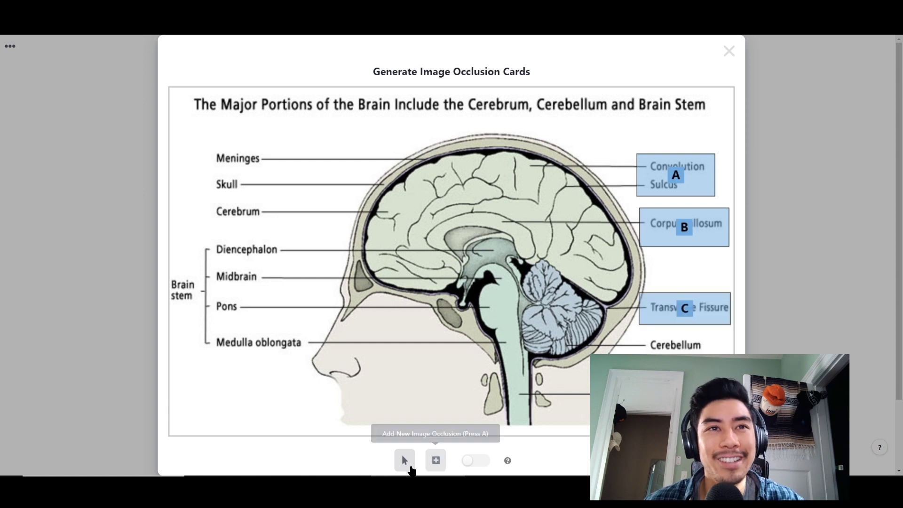
left_click(476, 464)
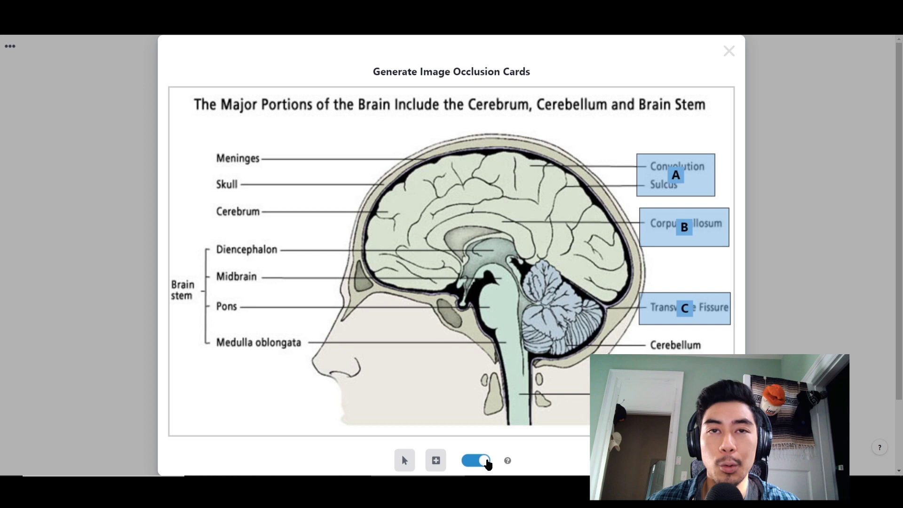
left_click(482, 460)
left_click(483, 460)
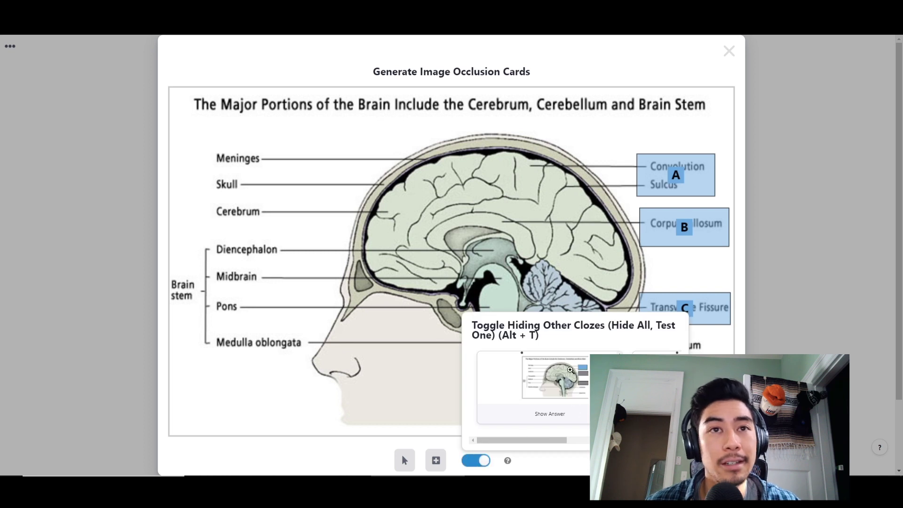
key("alt+t")
key("alt+t")
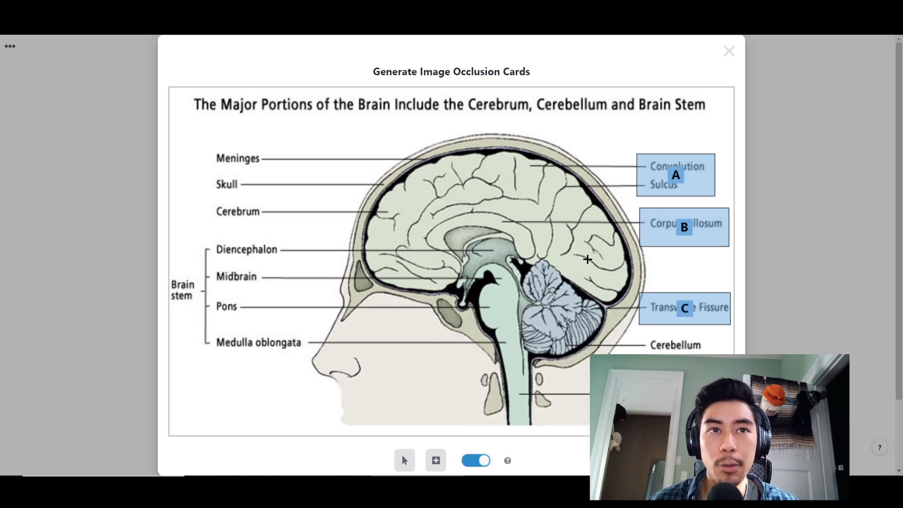
Finish the occlusions and set the cloze note's cards to 'Hide all, test one'.
left_click(731, 53)
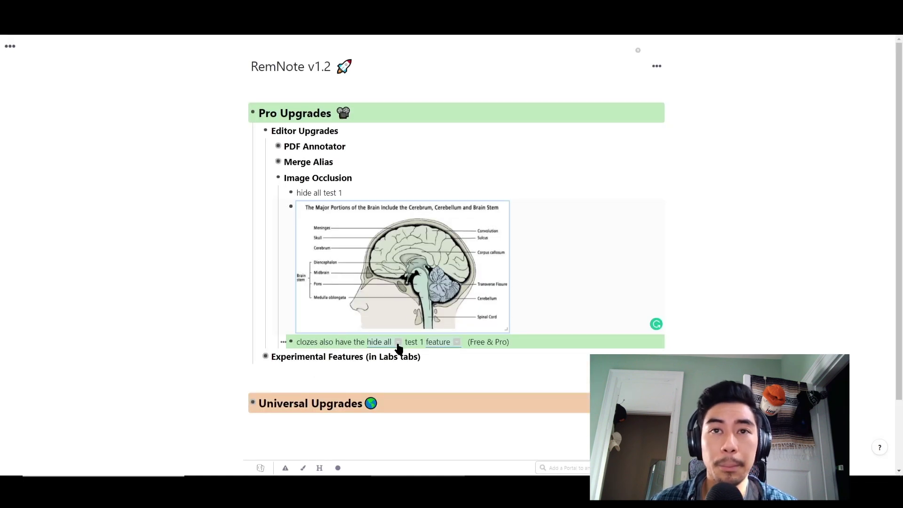
mouse_move(398, 348)
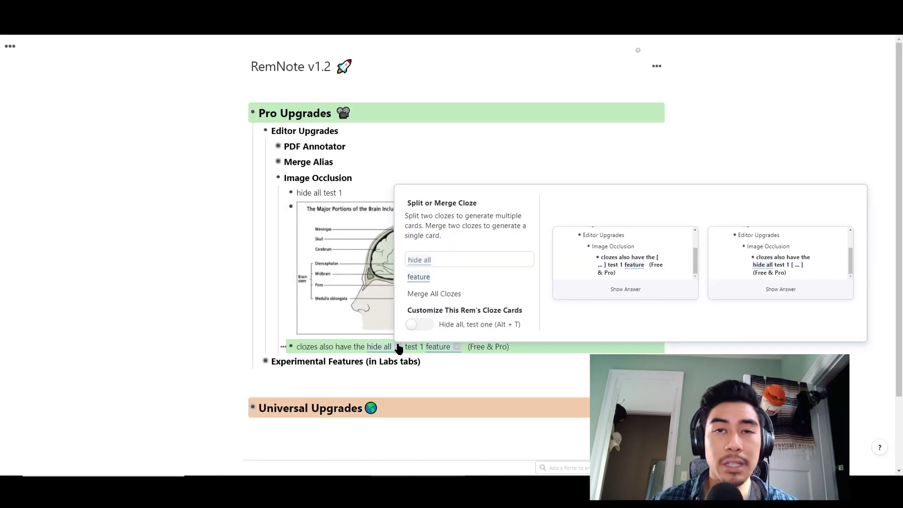
left_click(426, 331)
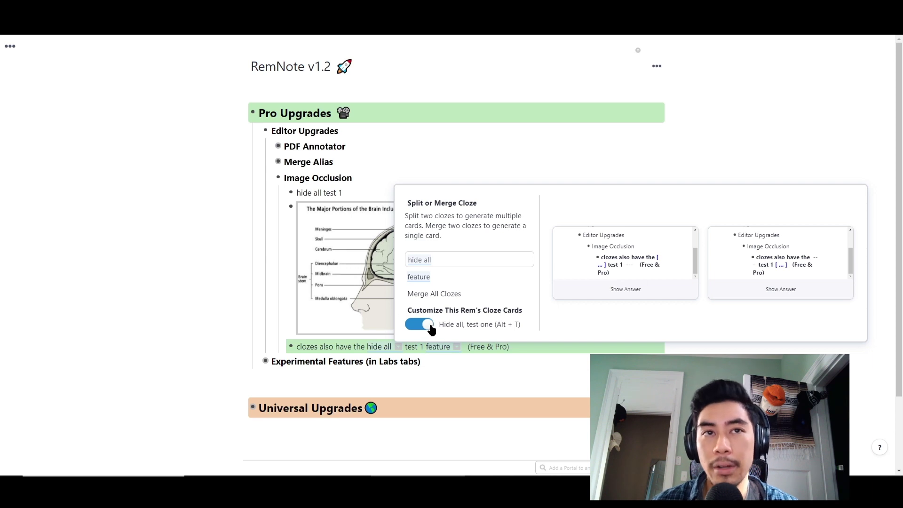
left_click(431, 327)
left_click(435, 325)
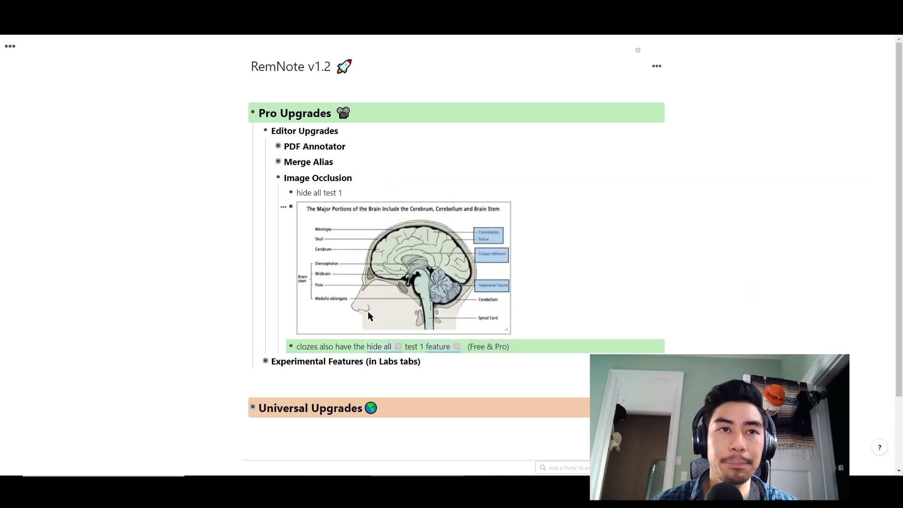
Collapse Image Occlusion and Editor Upgrades, and expand Experimental Features.
left_click(273, 180)
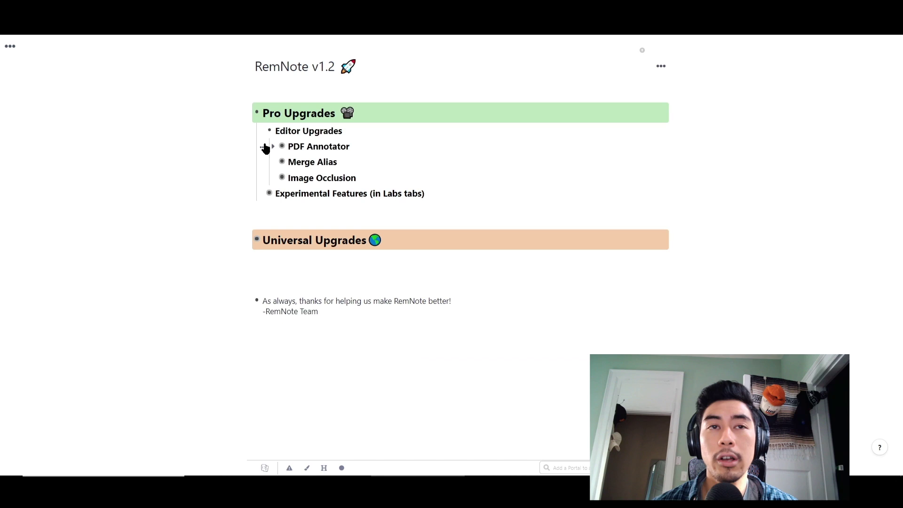
left_click(262, 134)
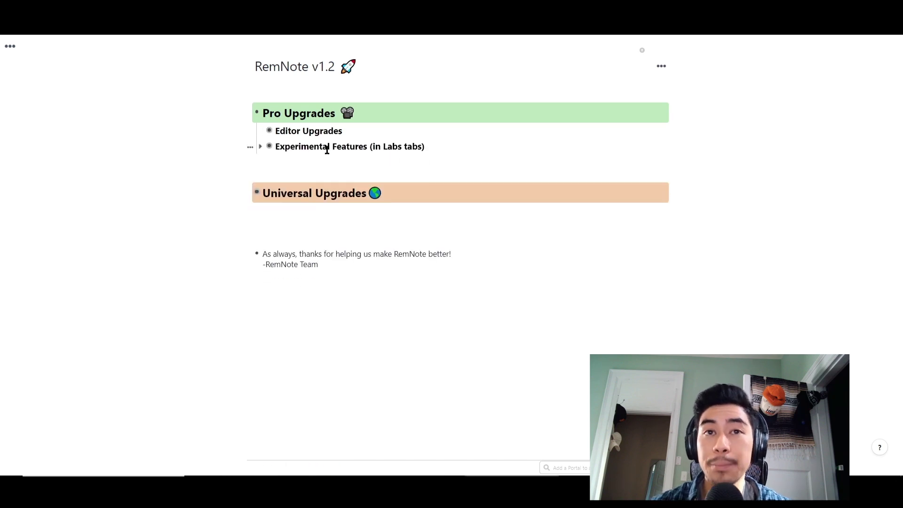
left_click(261, 148)
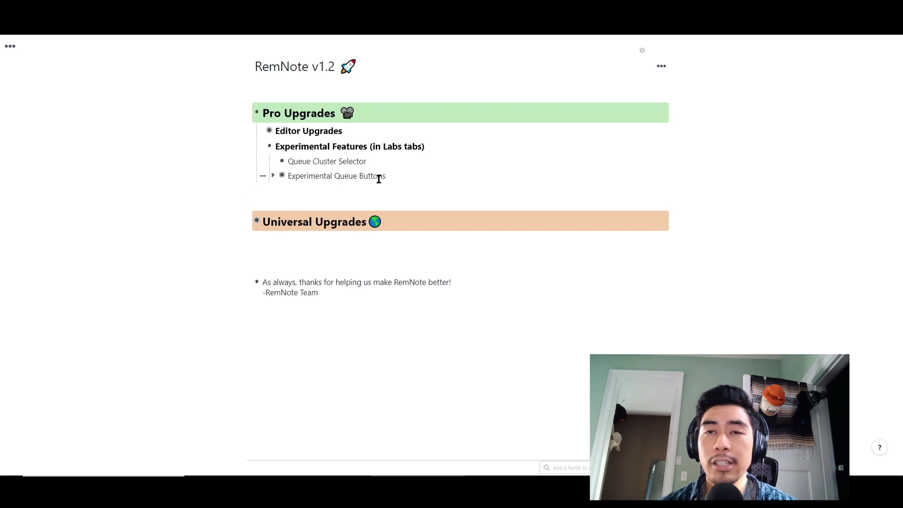
In Settings > Labs, keep Experimental Queue Buttons on and switch Queue Cluster Selector on.
mouse_move(20, 285)
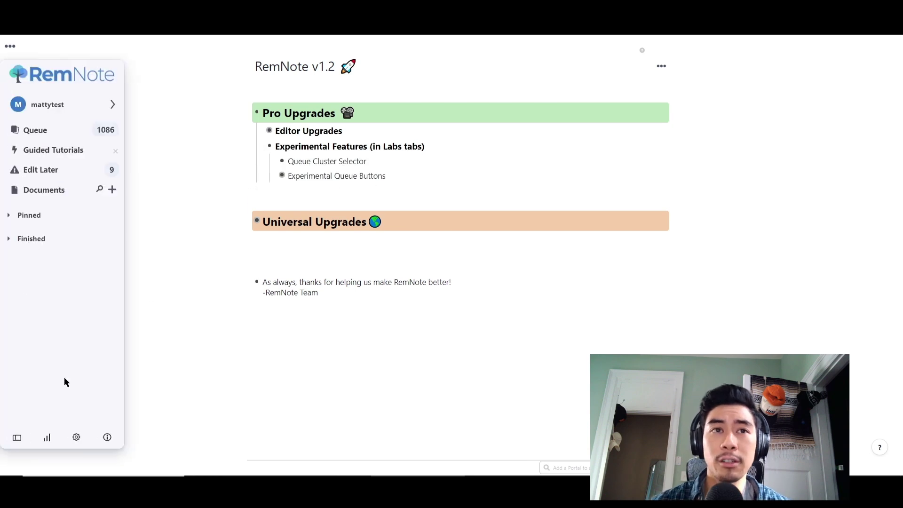
left_click(76, 437)
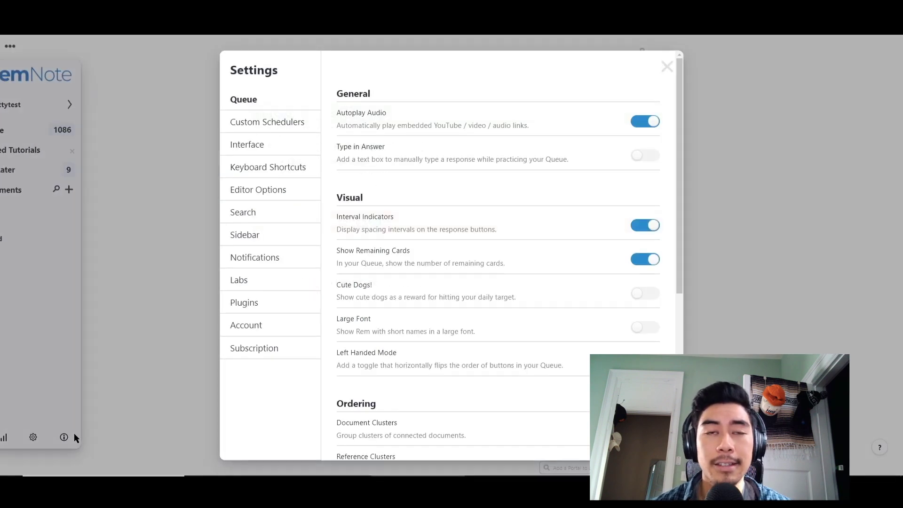
left_click(249, 284)
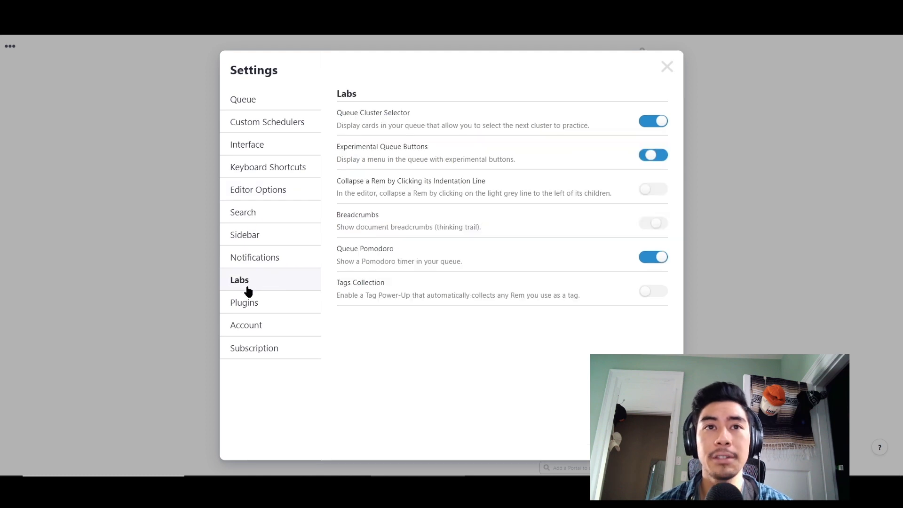
left_click(656, 123)
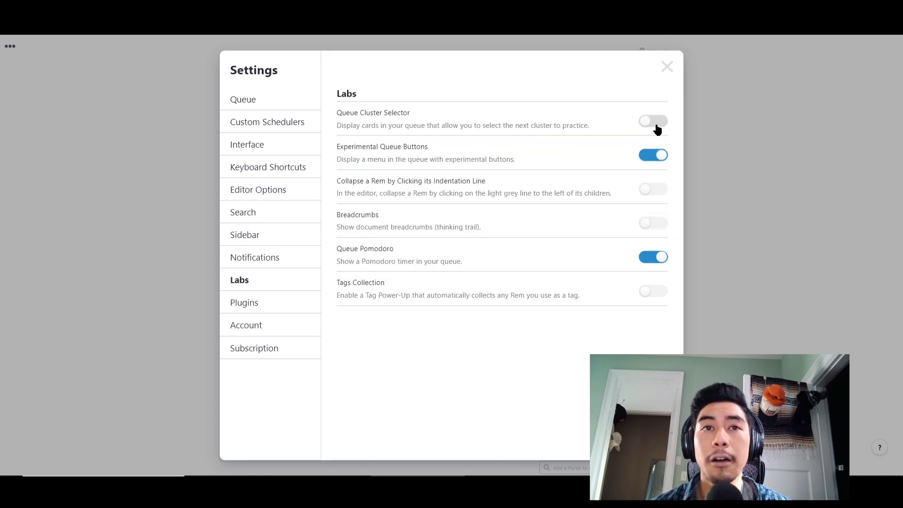
left_click(654, 157)
left_click(656, 157)
left_click_drag(341, 113, 413, 115)
left_click_drag(341, 147, 453, 145)
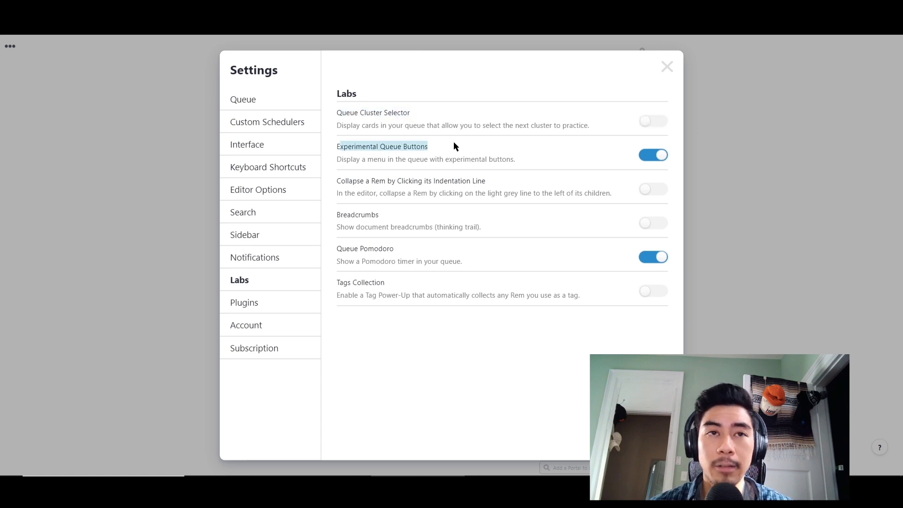
left_click(647, 122)
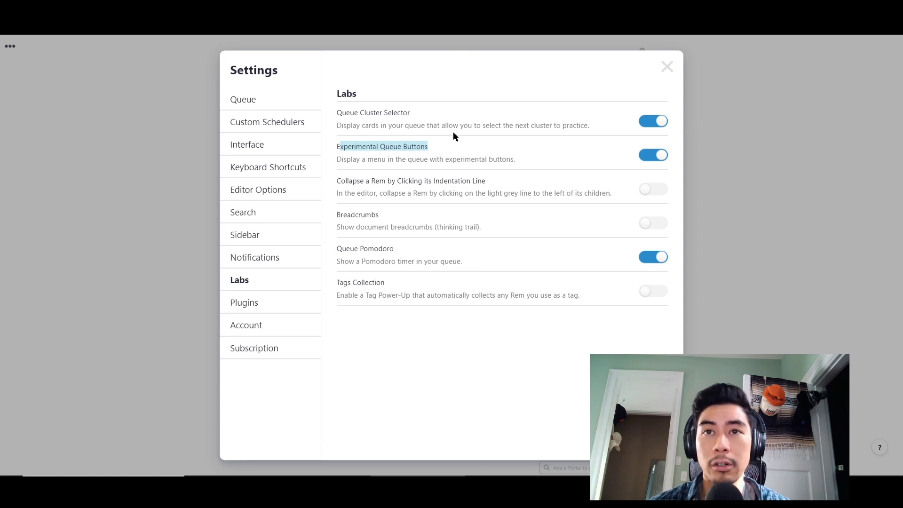
left_click(655, 122)
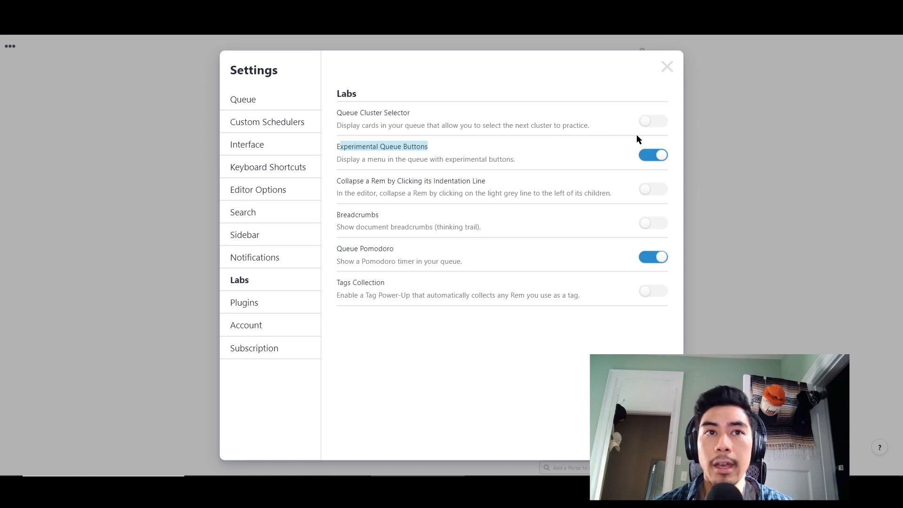
left_click(656, 121)
Close settings, open the review queue and choose the Ophthalmology cluster.
left_click(667, 67)
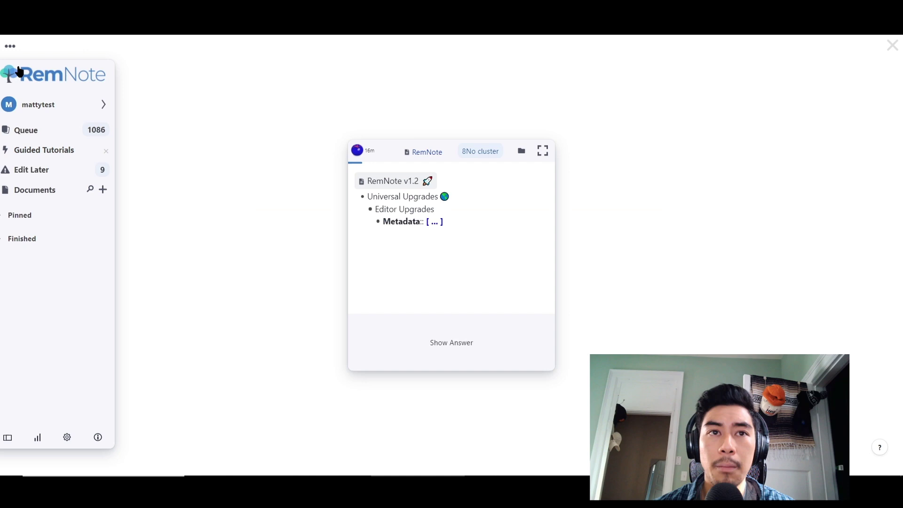
left_click(54, 132)
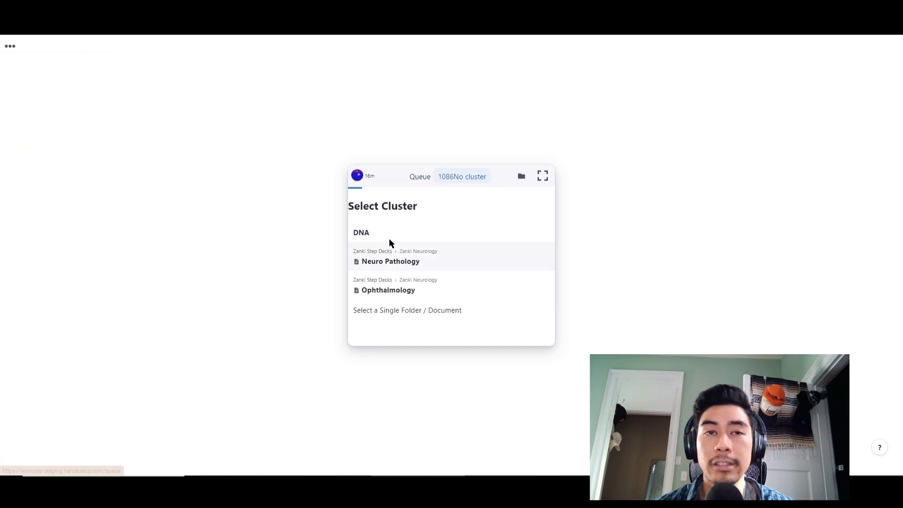
left_click(391, 289)
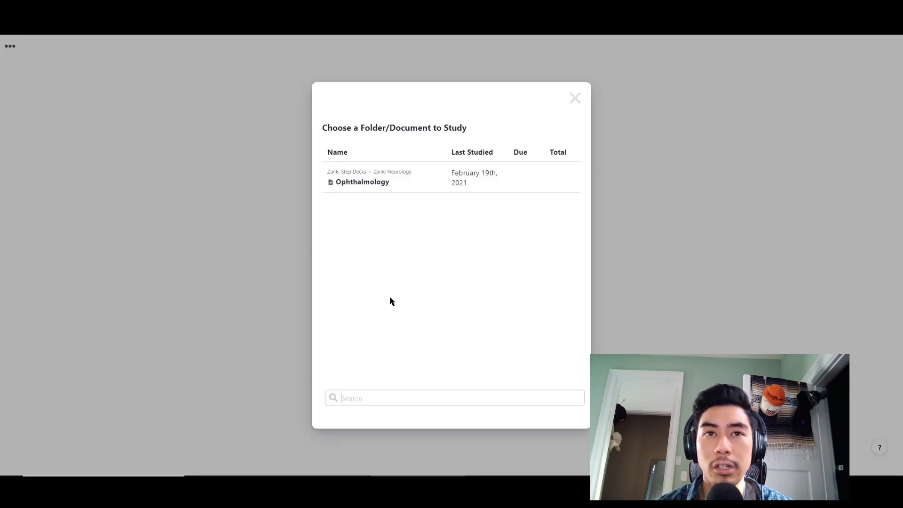
left_click(574, 98)
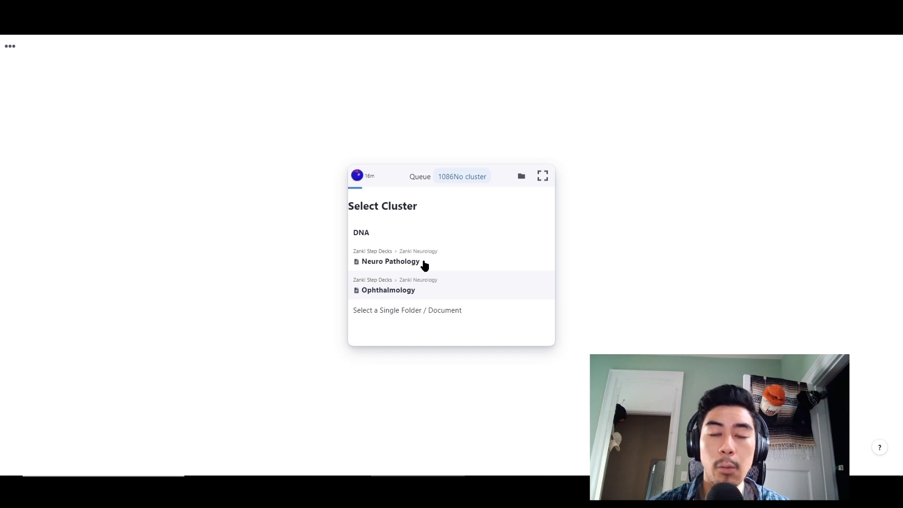
left_click(494, 281)
Reveal and rate two Ophthalmology cards, the first as hard.
left_click(442, 348)
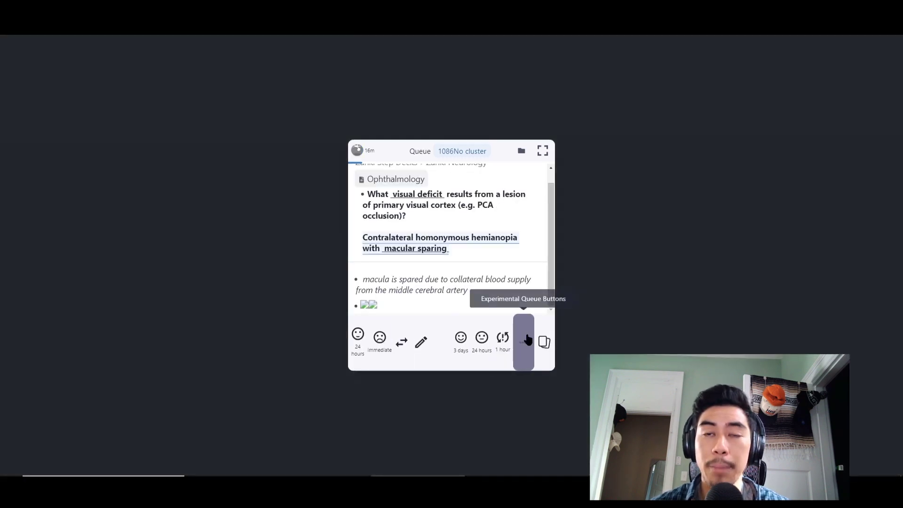
left_click(478, 347)
left_click(490, 350)
left_click(500, 349)
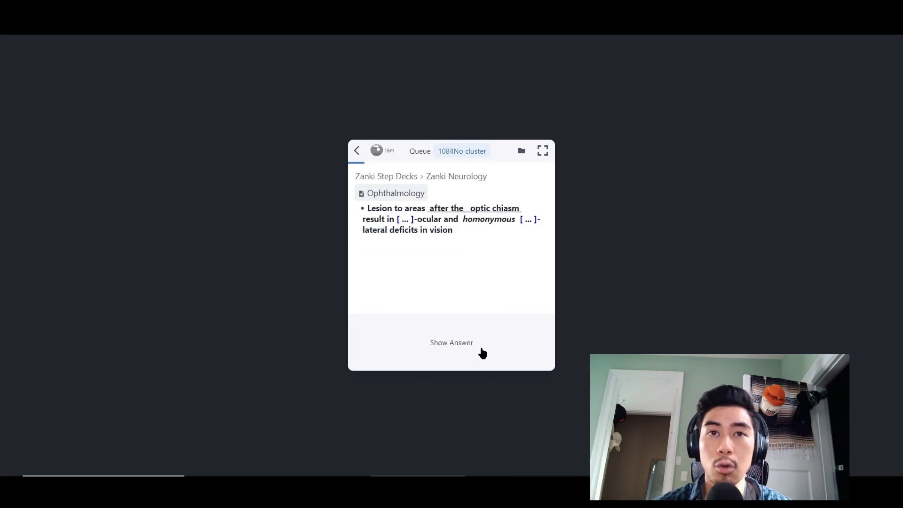
Practise all rem in the v1.2 document, reveal 'has been improved', and open the card's '...' options.
key("Escape")
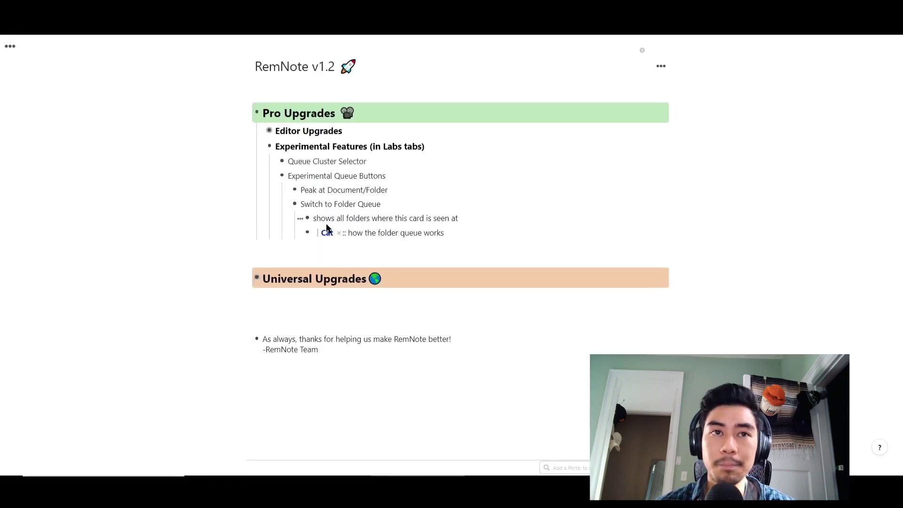
left_click(662, 67)
mouse_move(608, 80)
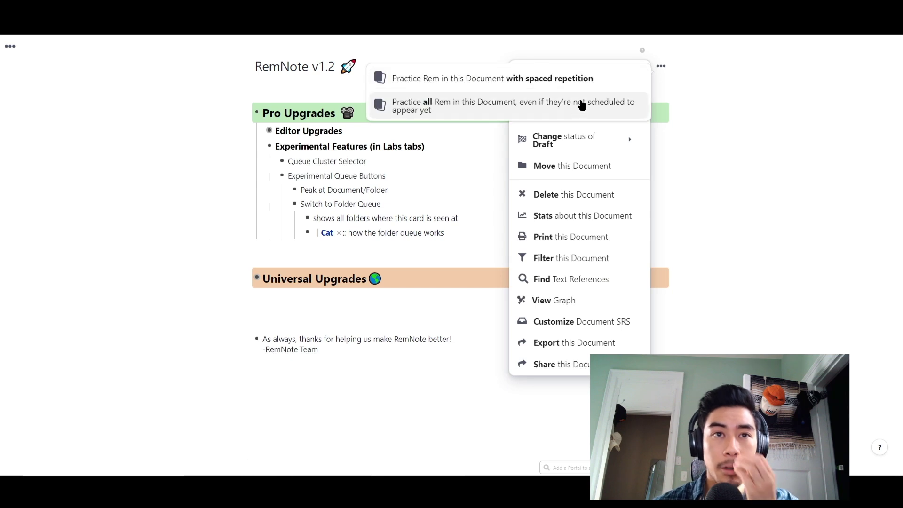
left_click(580, 102)
left_click(423, 348)
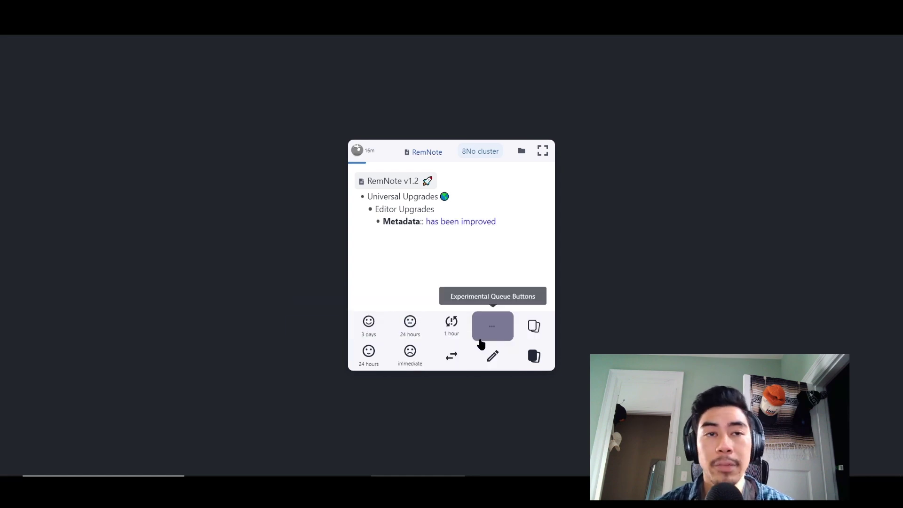
left_click(492, 326)
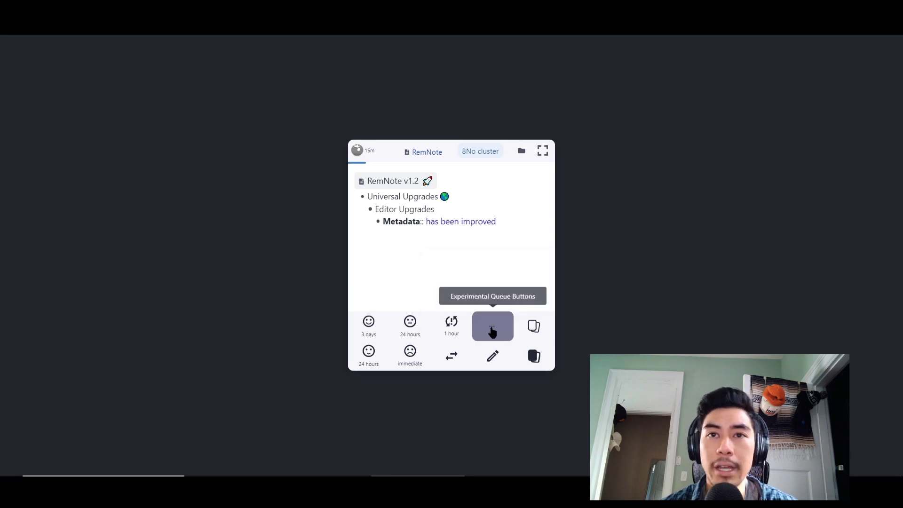
Peek at the context document, jump to Universal Upgrades, and expand Queue Upgrades and Keyboard Shortcuts.
left_click(470, 272)
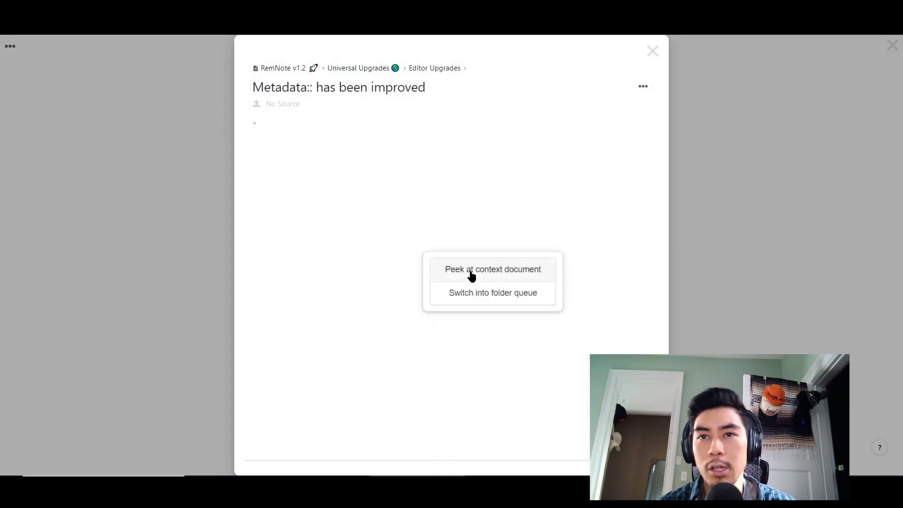
left_click(372, 68)
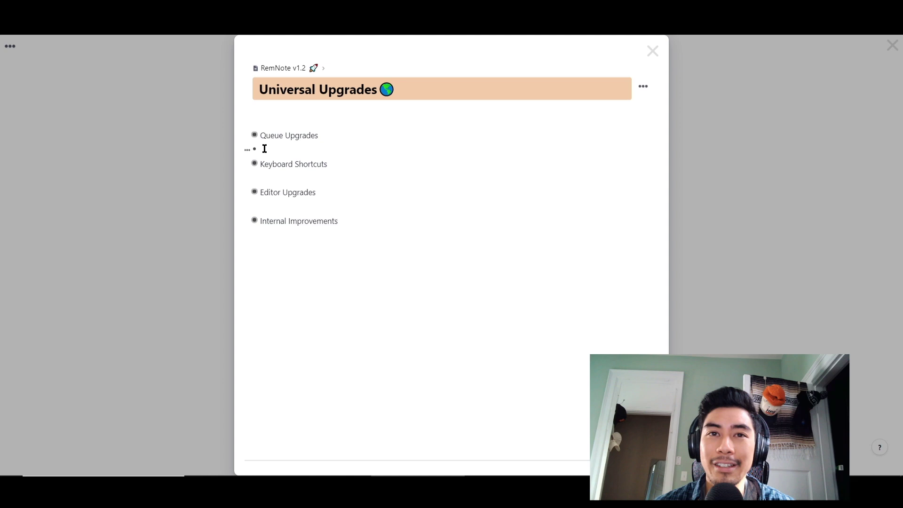
left_click(245, 136)
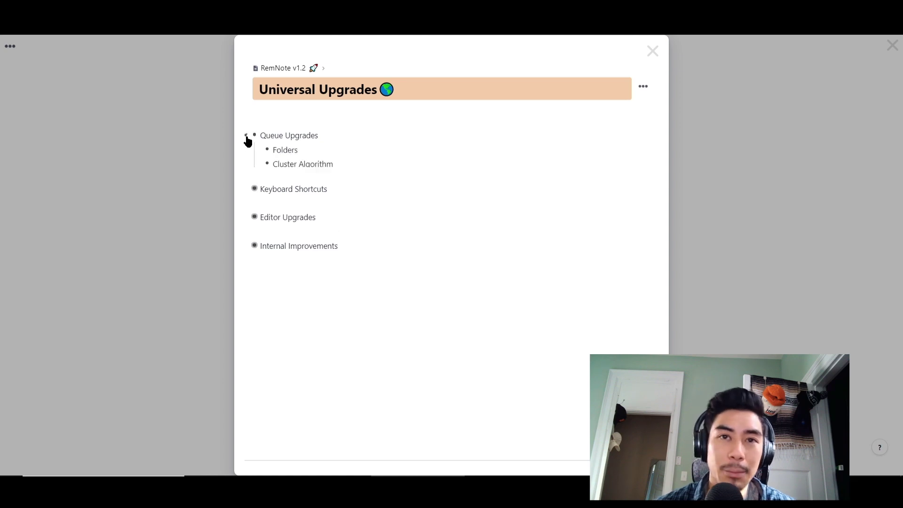
left_click(252, 194)
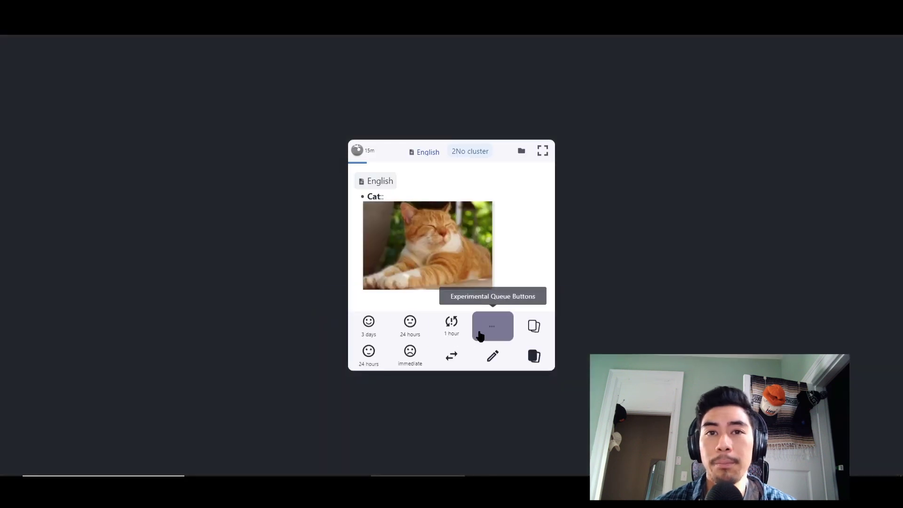
Switch the Cat card into its folder queue, then close the folder chooser without picking one.
left_click(491, 328)
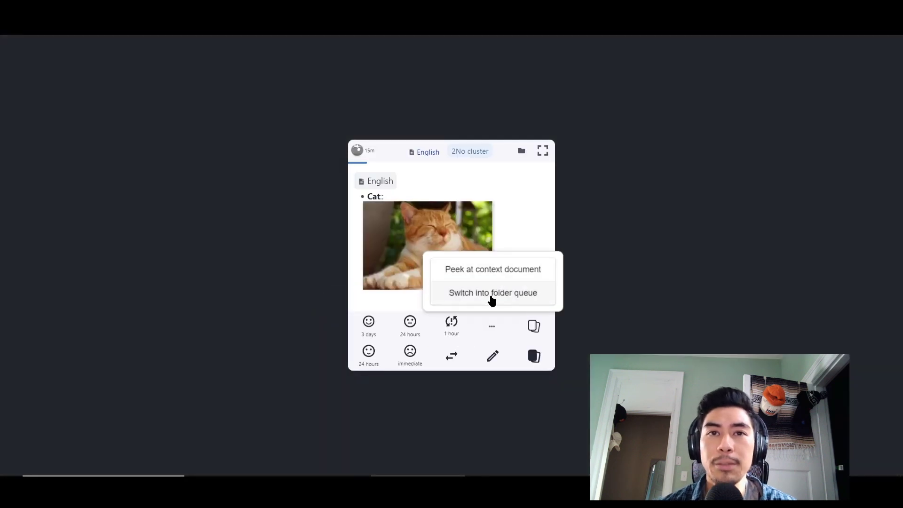
left_click(490, 296)
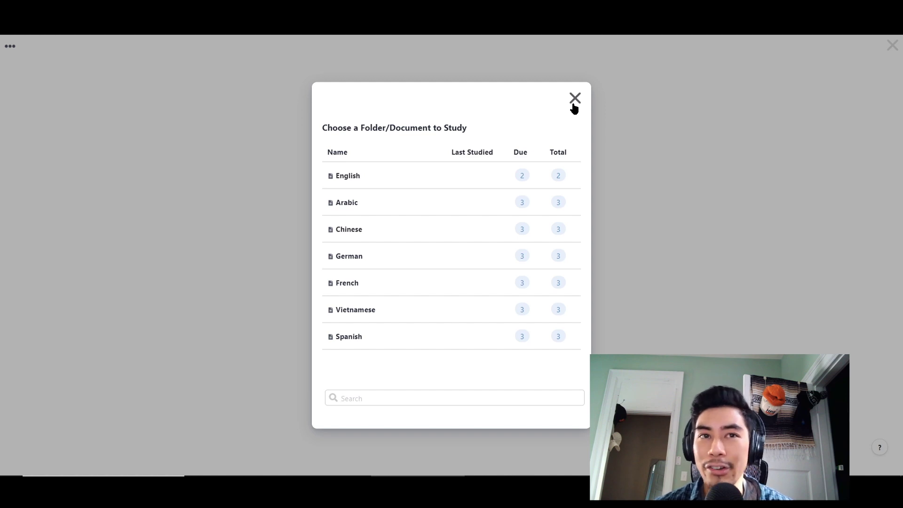
left_click(573, 104)
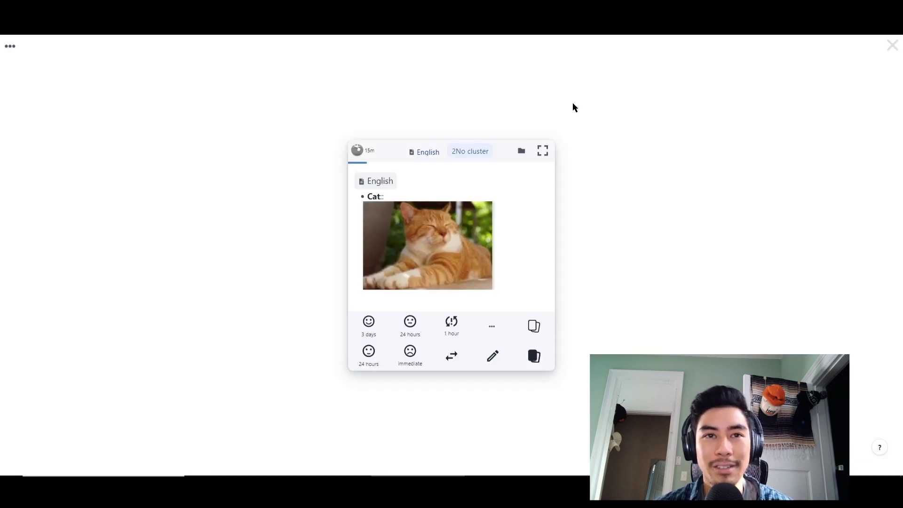
Close the review, expand Universal Upgrades and Queue Upgrades, and collapse Pro Upgrades.
left_click(409, 335)
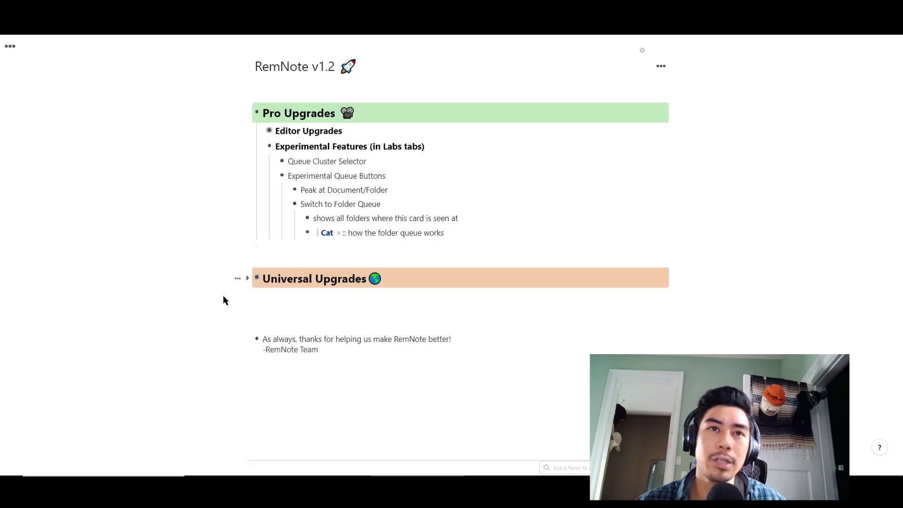
left_click(248, 278)
left_click(247, 113)
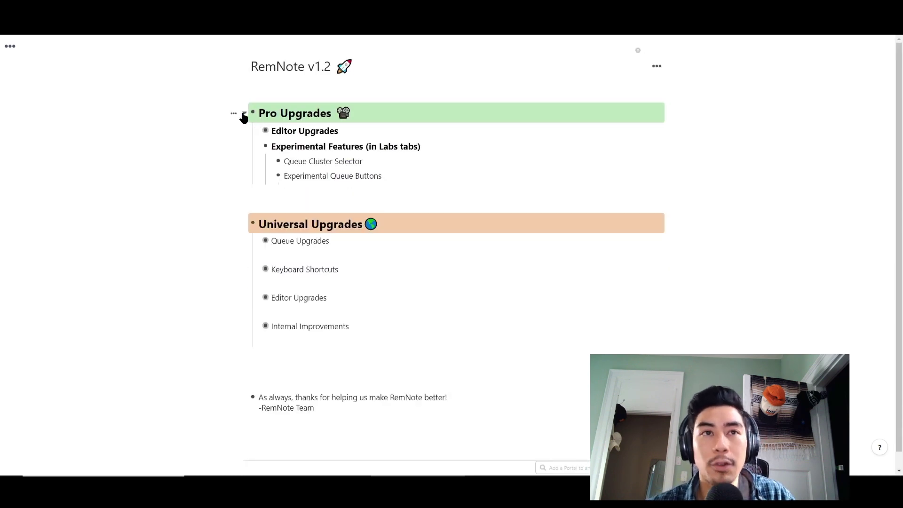
left_click(260, 180)
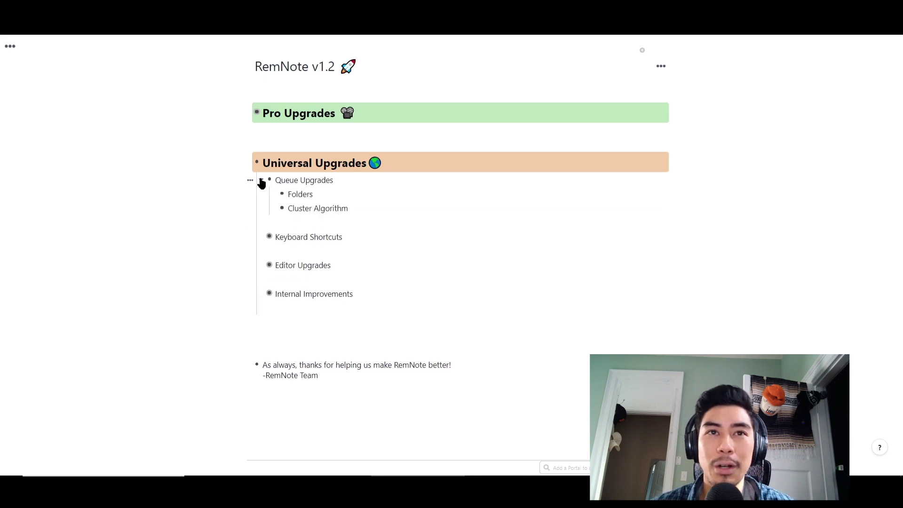
Queue the Neuro Pathology cluster, search folders for 'neuro', then return to the notes.
left_click(48, 131)
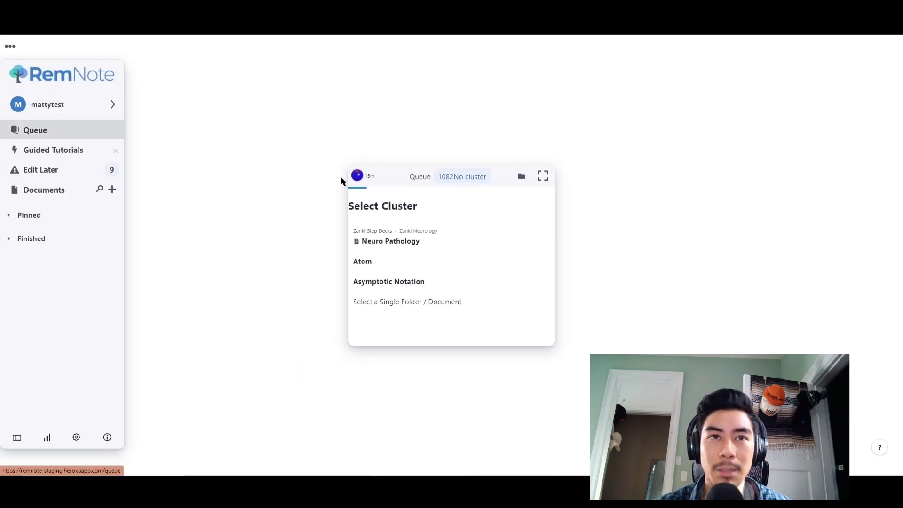
left_click(420, 241)
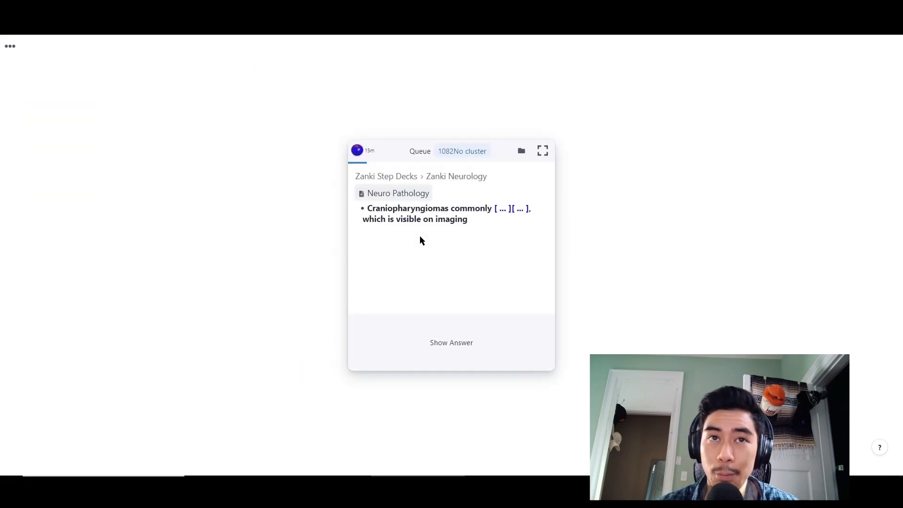
left_click(522, 152)
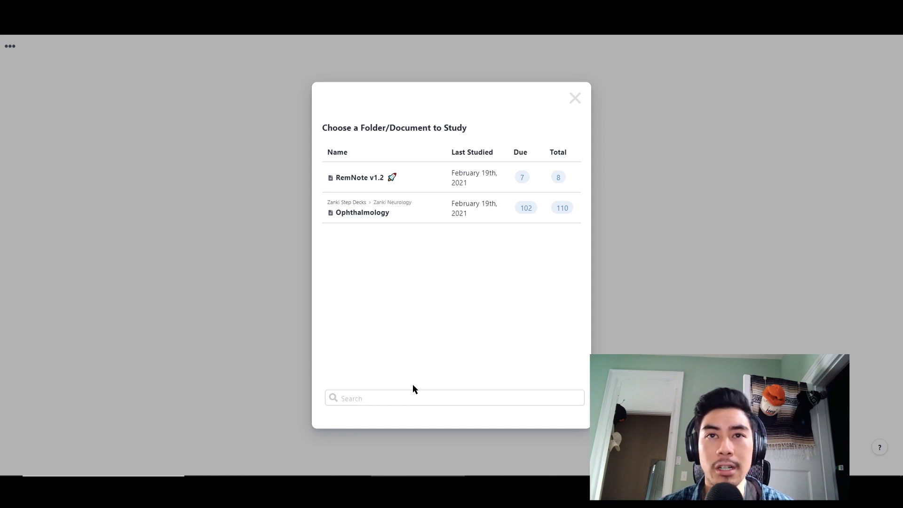
type("neuro")
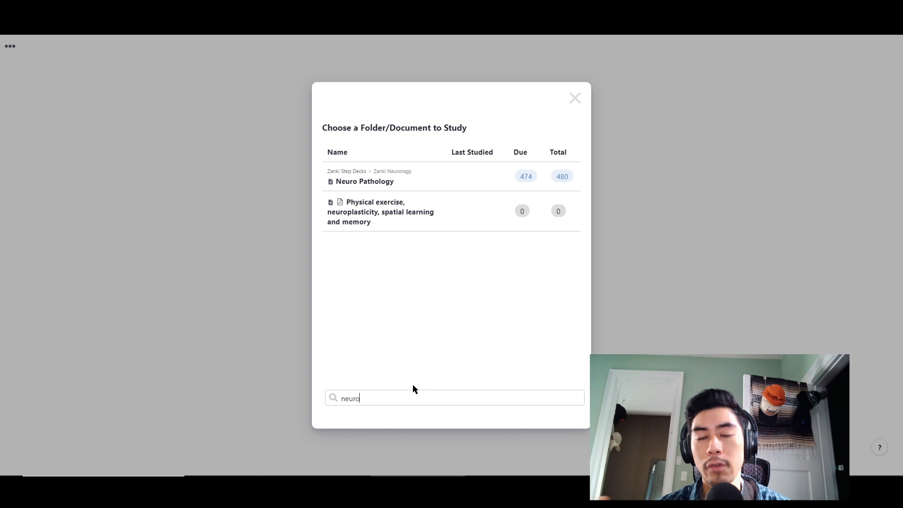
key("BackSpace")
key("BackSpace")
key("BackSpace")
key("BackSpace")
key("BackSpace")
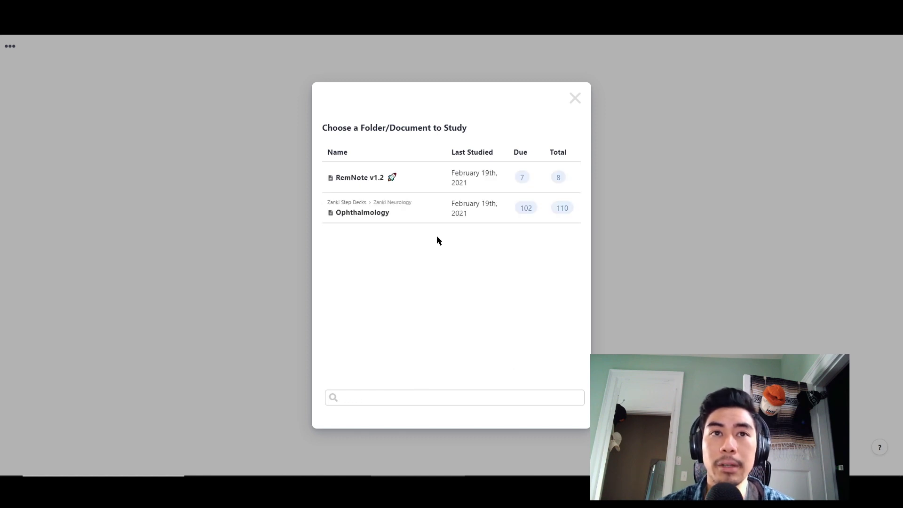
left_click(575, 99)
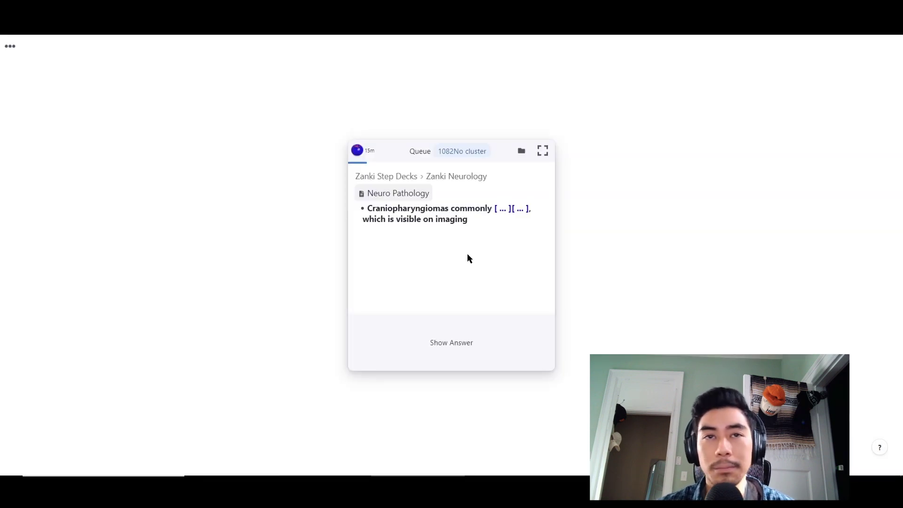
key("Escape")
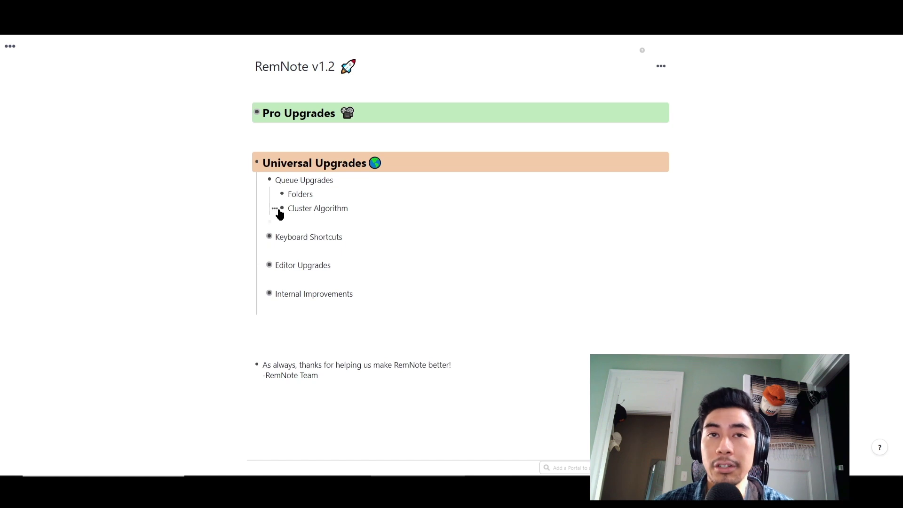
Add a nested bullet under Cluster Algorithm reading 'linked by tags references hierarchy'.
left_click_drag(285, 208, 373, 207)
left_click(373, 207)
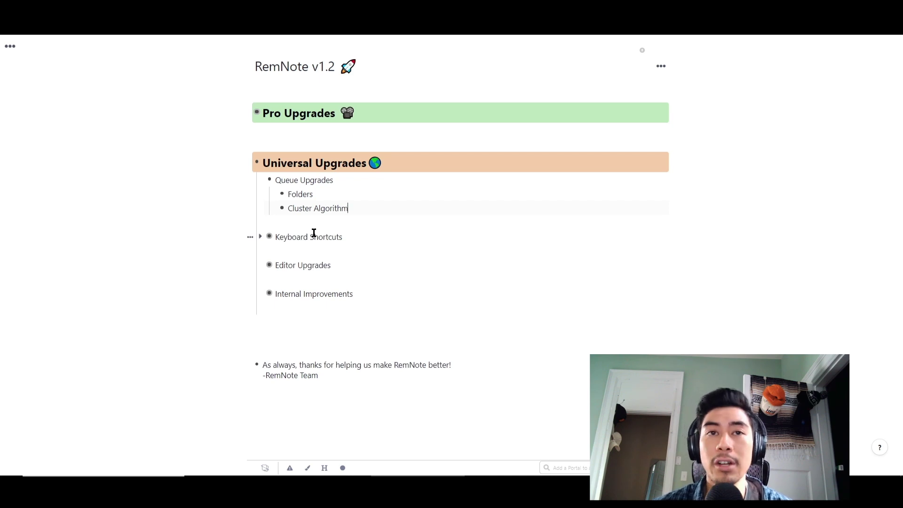
key("Return")
key("Tab")
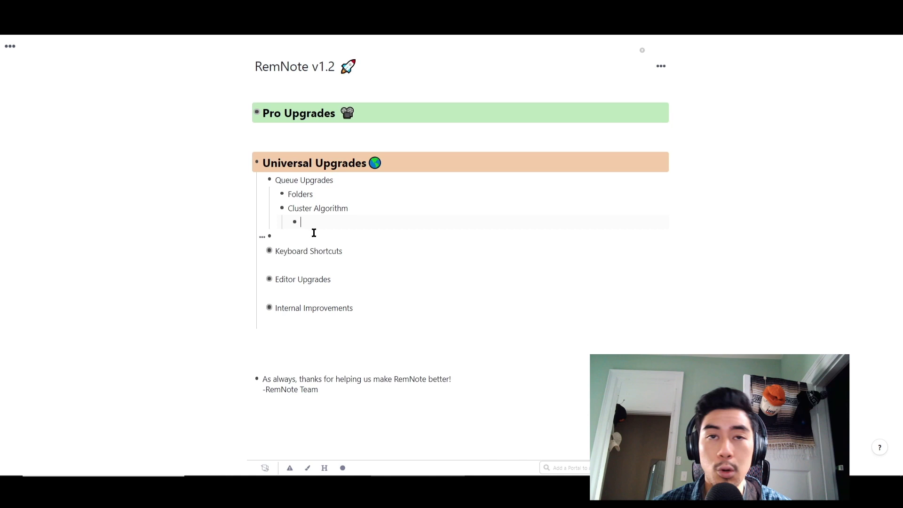
type("linked by tags")
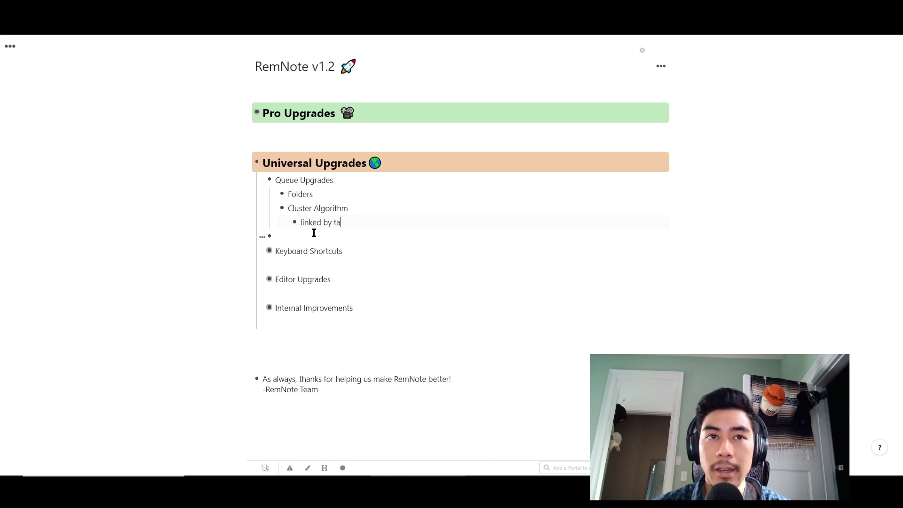
key("Return")
key("BackSpace")
type("references hierarchy")
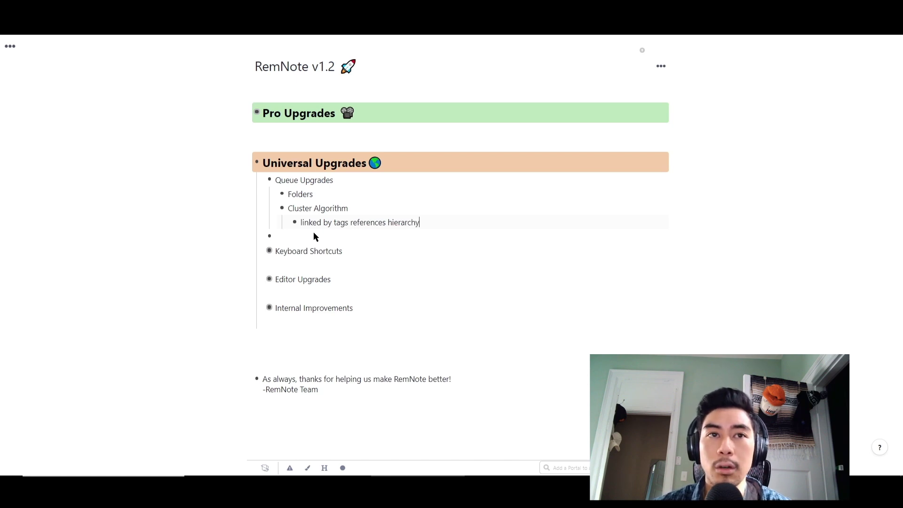
mouse_move(30, 351)
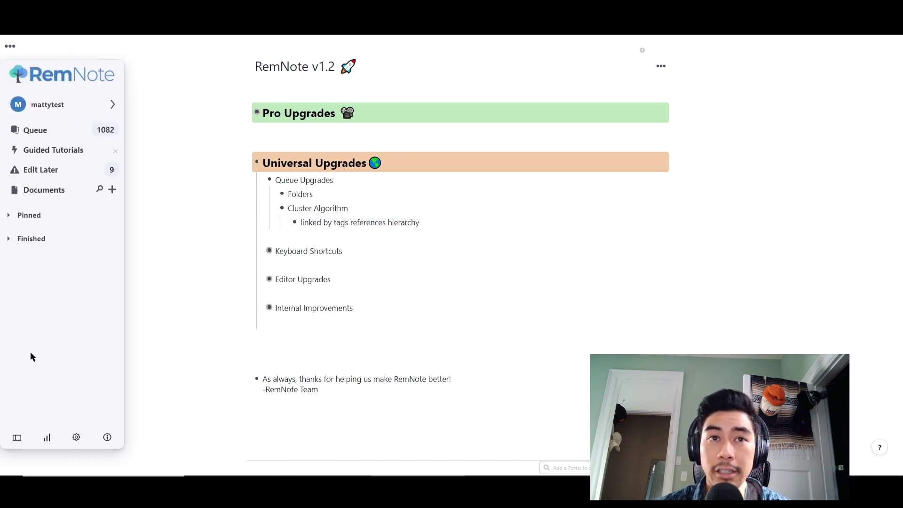
left_click(76, 437)
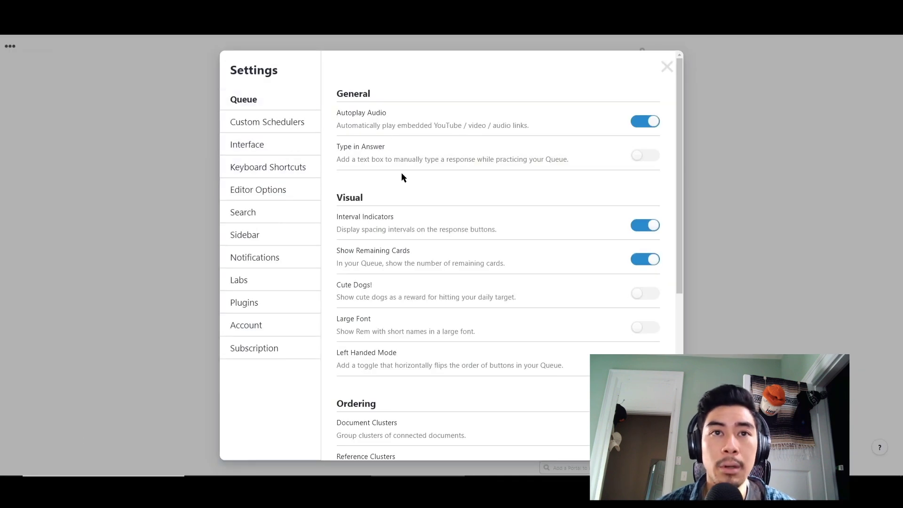
scroll(422, 225, "down", 4)
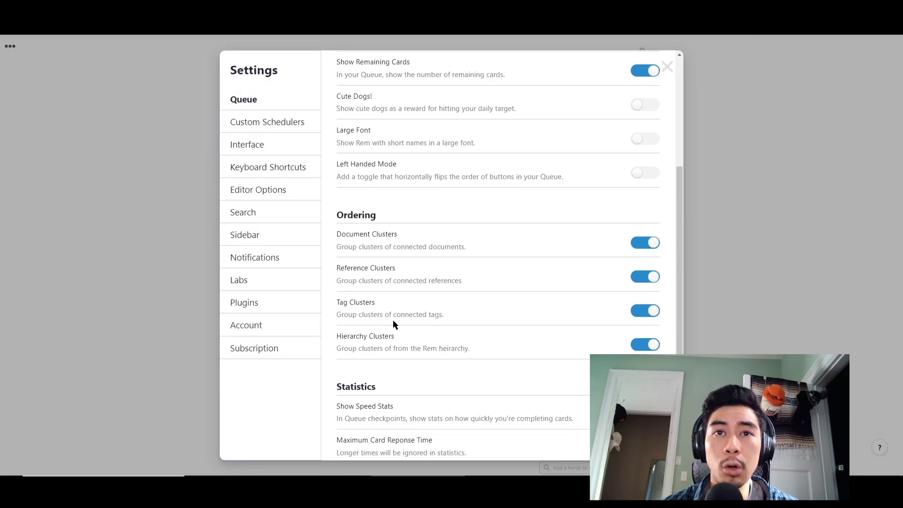
left_click(652, 244)
left_click(652, 277)
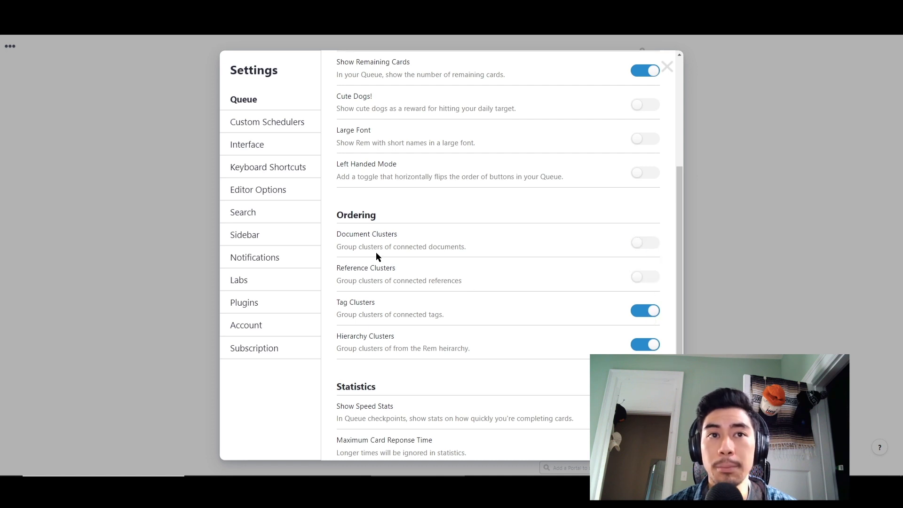
left_click(658, 311)
left_click(654, 348)
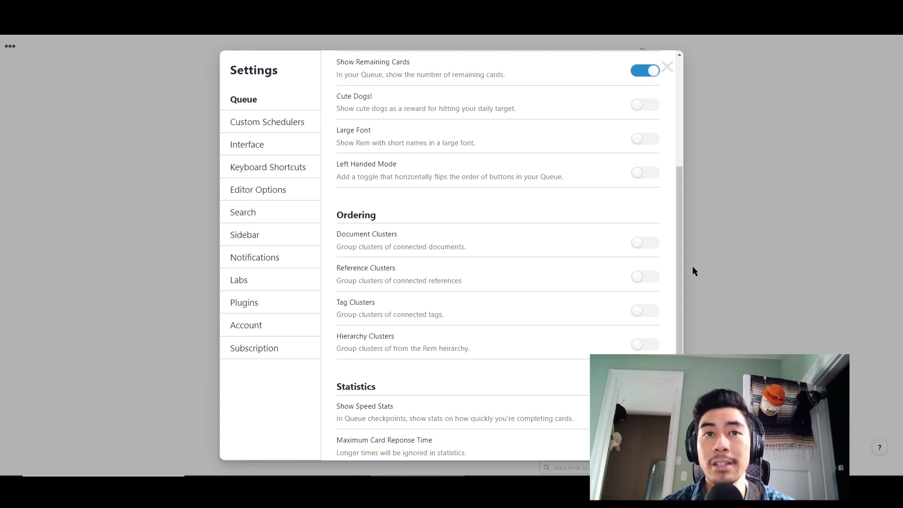
left_click(646, 241)
left_click(646, 277)
left_click(647, 311)
left_click(648, 343)
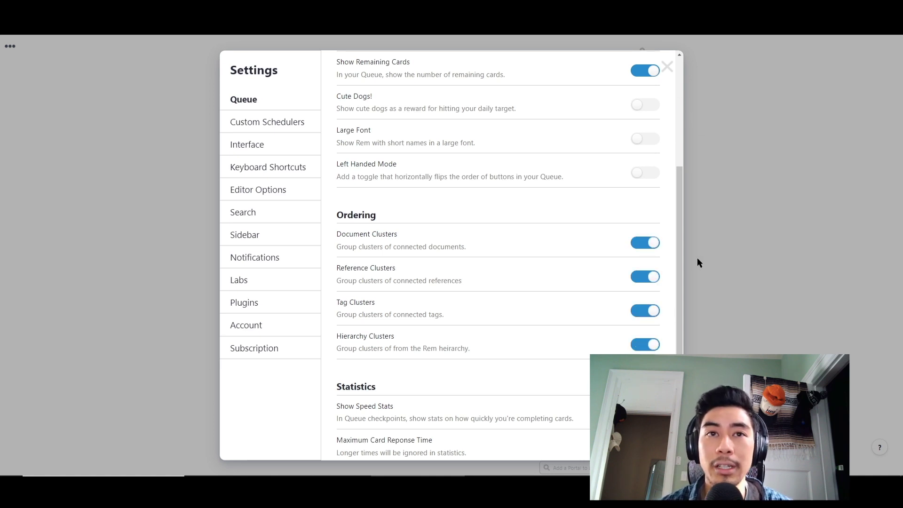
left_click(667, 67)
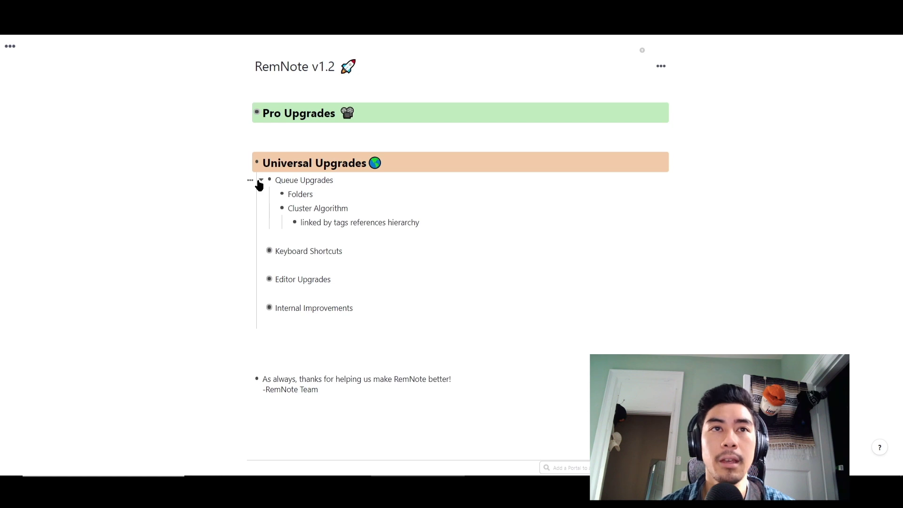
Collapse Queue Upgrades, expand Keyboard Shortcuts, and bring up the Keyboard Shortcuts list from the help menu.
left_click(260, 181)
left_click(262, 209)
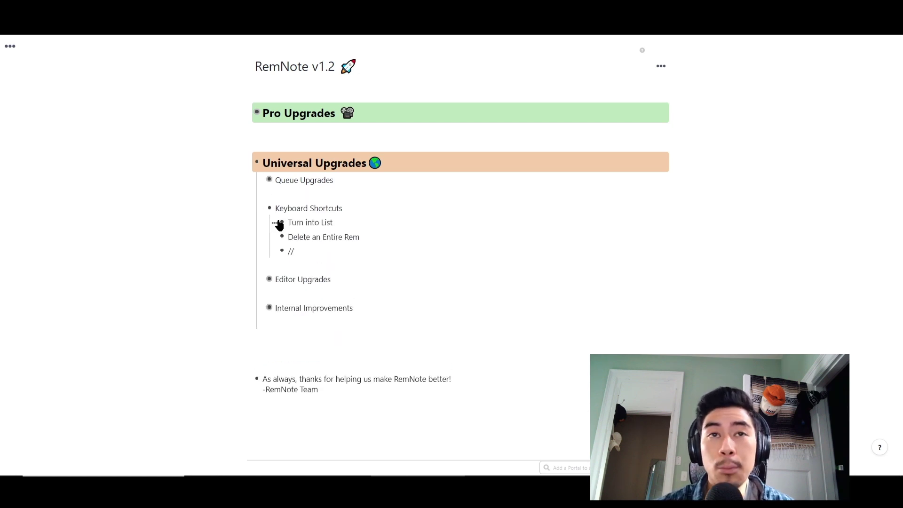
left_click(267, 210)
key("Escape")
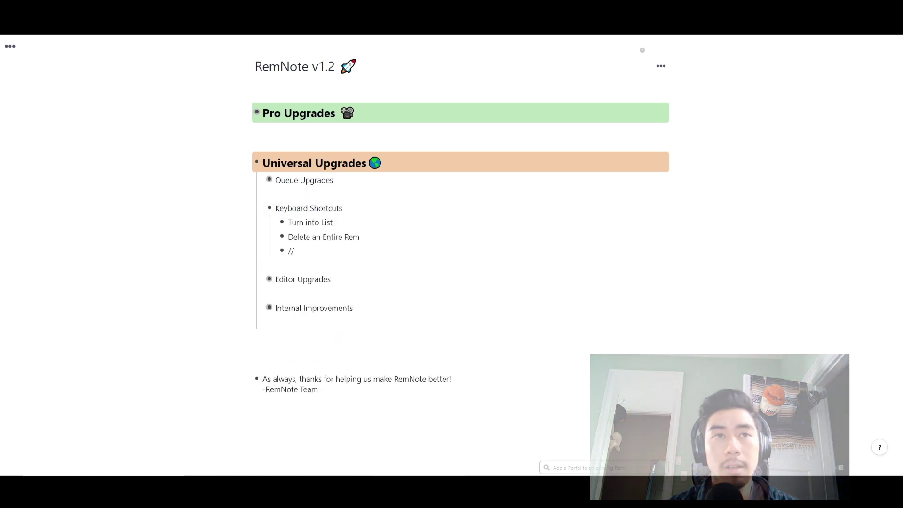
left_click(880, 448)
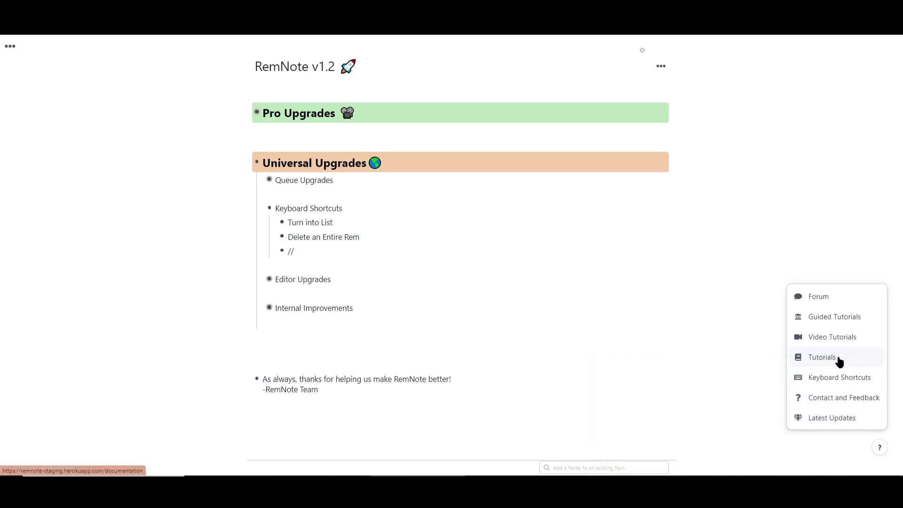
left_click(830, 378)
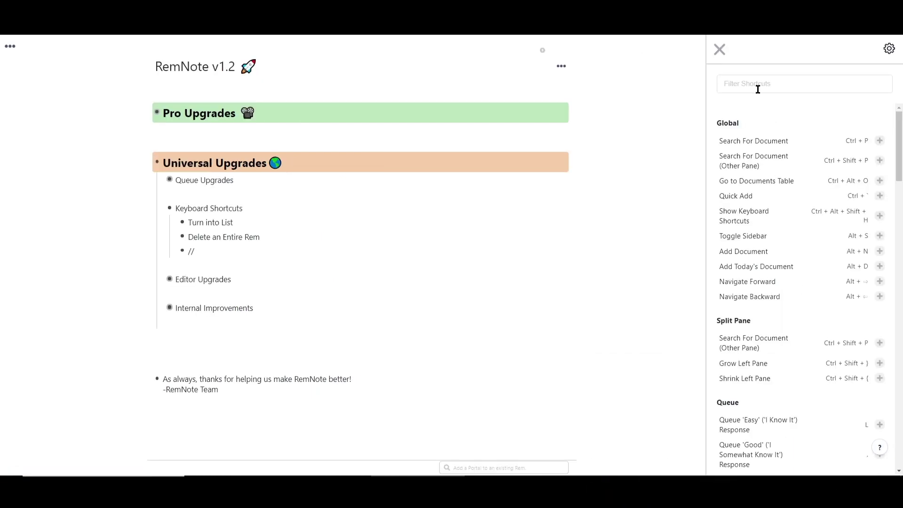
Filter the shortcuts by 'list' and make the Turn into List rem a numbered item with Ctrl+Alt+L.
left_click(797, 85)
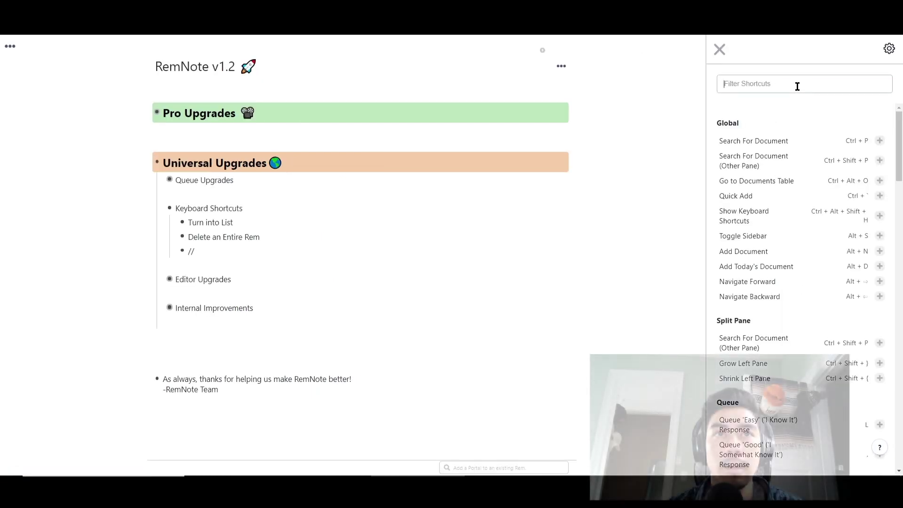
type("list")
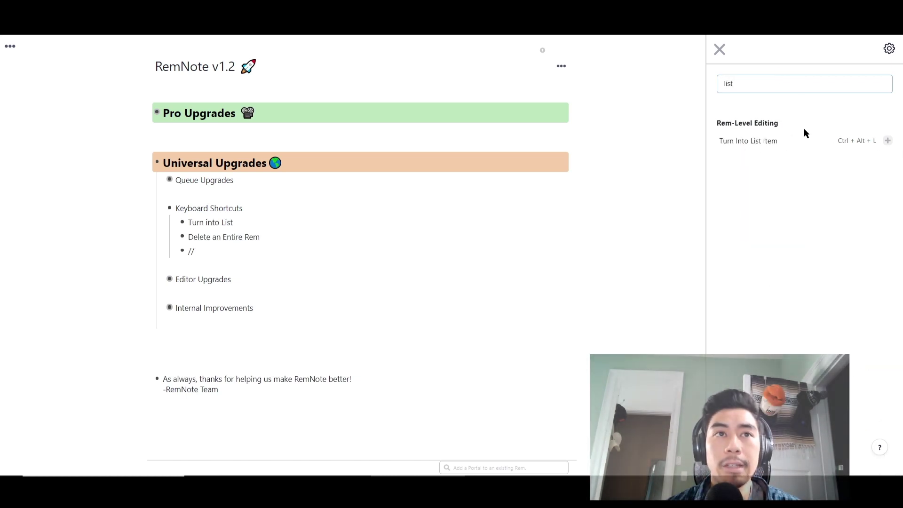
left_click(241, 222)
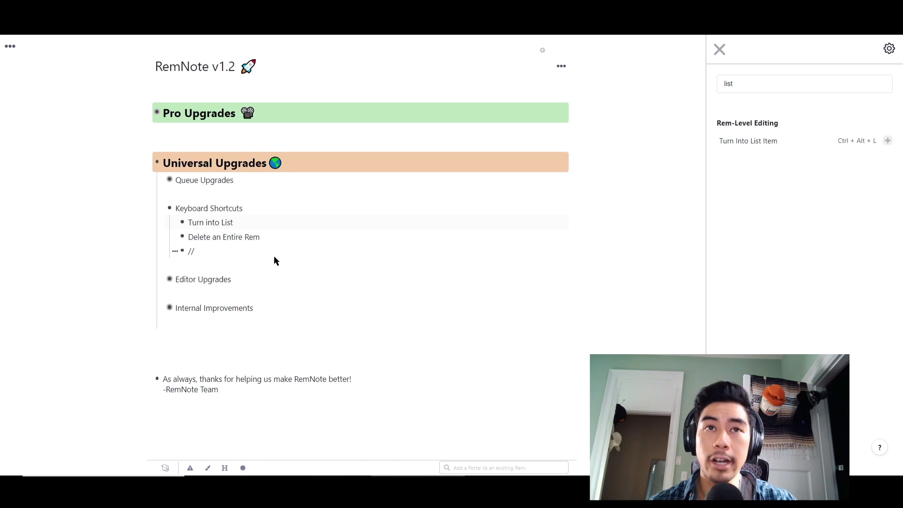
key("ctrl+alt+l")
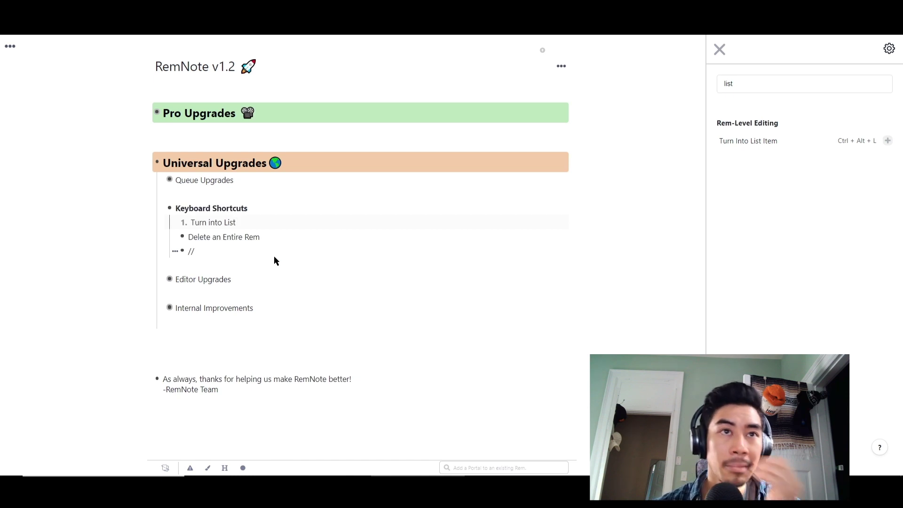
Delete the Delete an Entire Rem rem and filter the shortcuts by 'delete'.
left_click(272, 236)
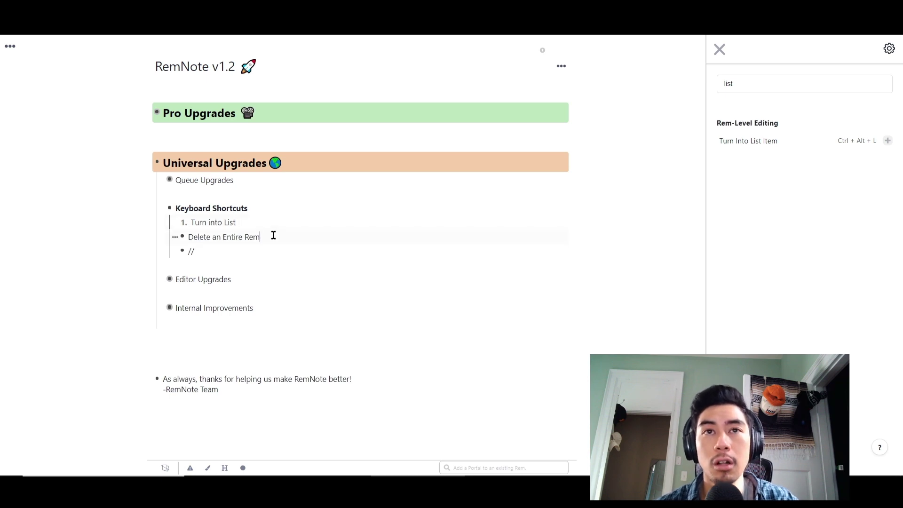
key("ctrl+shift+BackSpace")
left_click(742, 83)
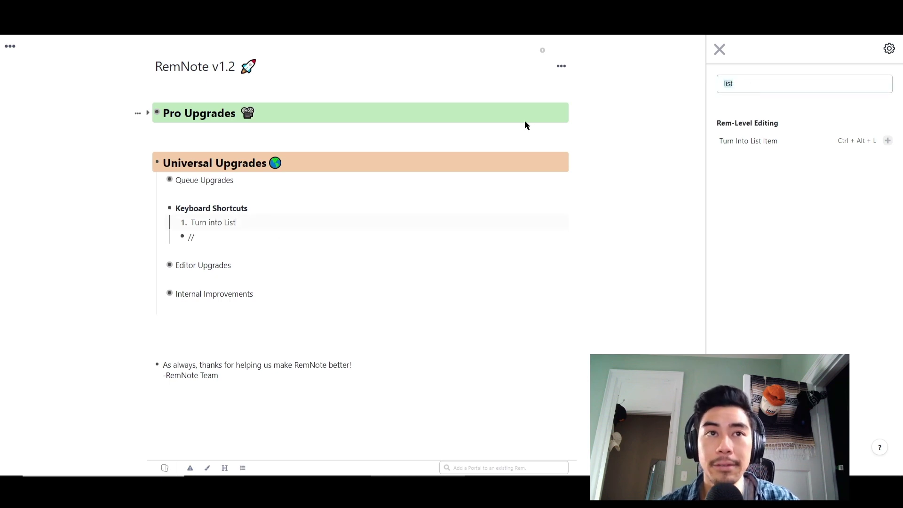
type("delete")
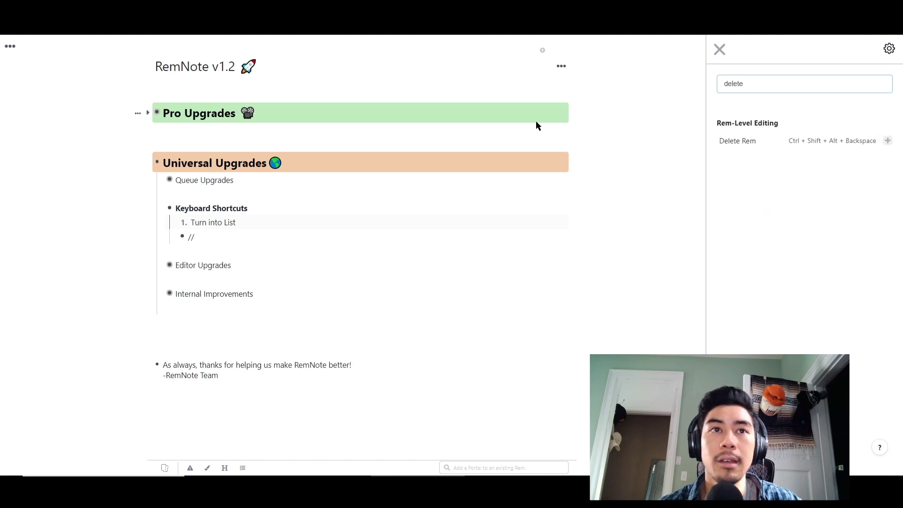
Delete the Turn into List rem and add an empty rem below //, testing a single slash.
left_click(282, 222)
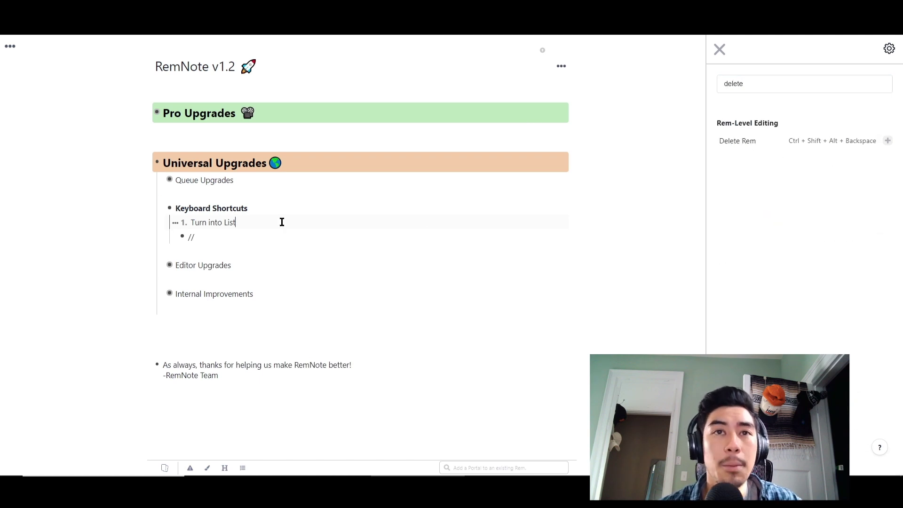
key("ctrl+shift+alt+BackSpace")
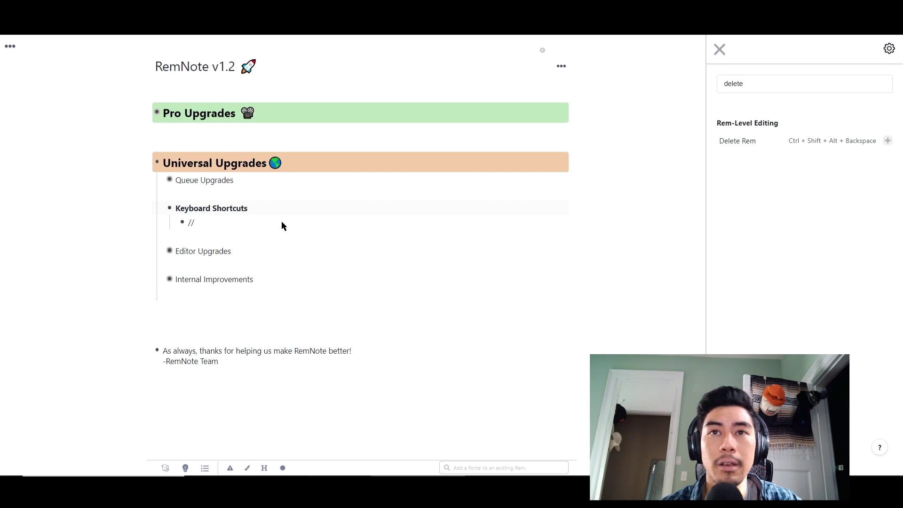
left_click(248, 218)
key("Return")
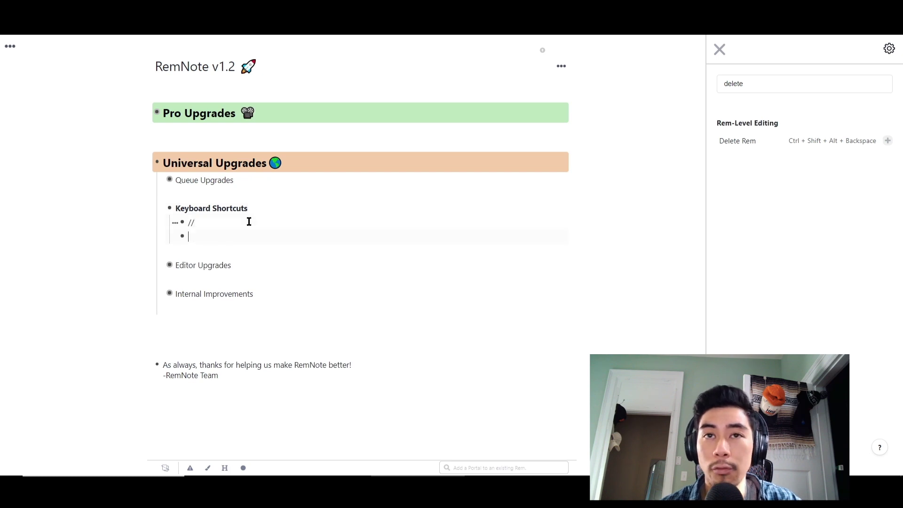
type("/")
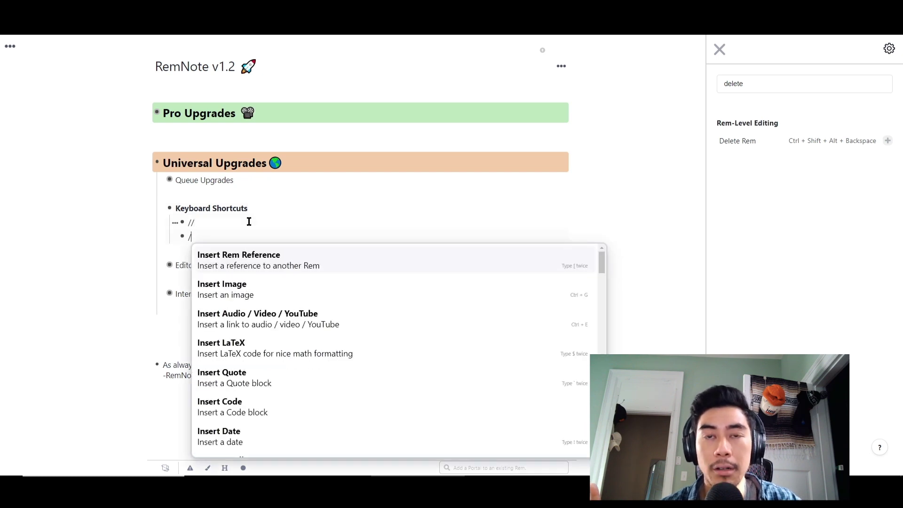
key("BackSpace")
Turn on Double Slash to Trigger the Command Menu in the Keyboard Shortcuts settings.
mouse_move(39, 361)
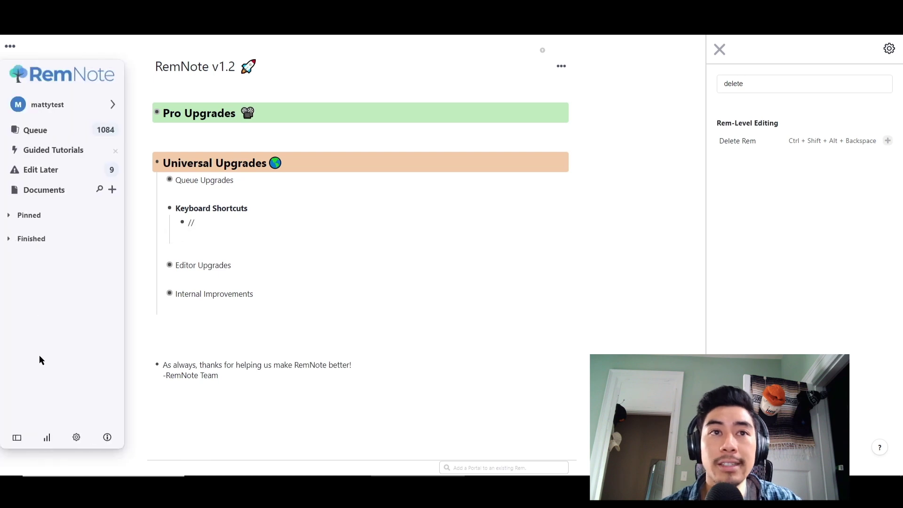
left_click(76, 436)
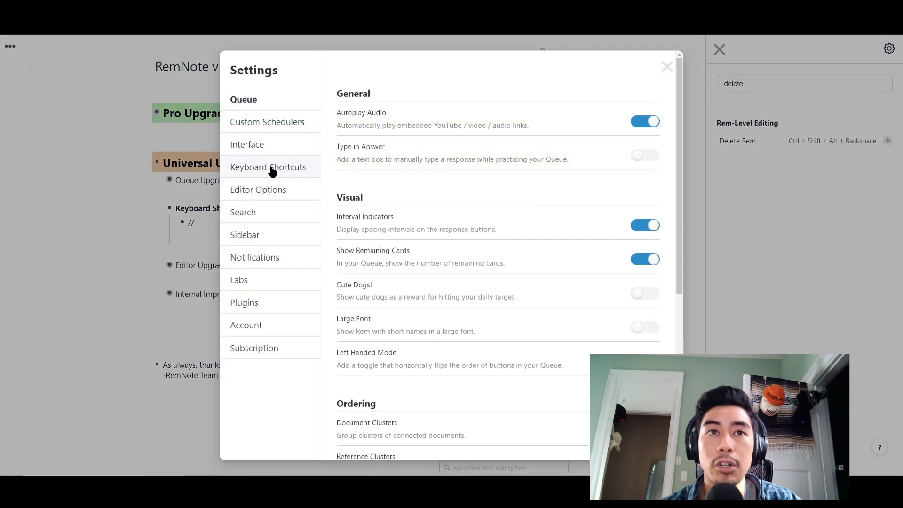
left_click(272, 169)
left_click_drag(361, 157, 447, 155)
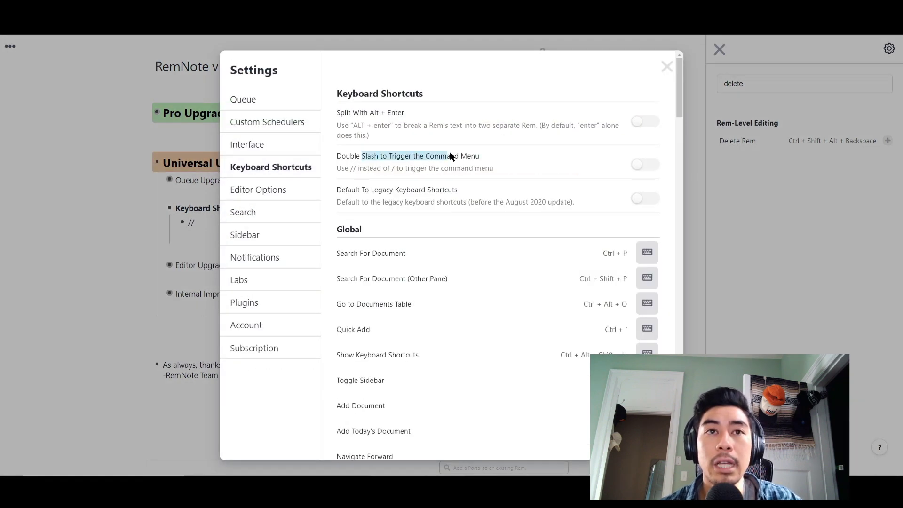
left_click(456, 157)
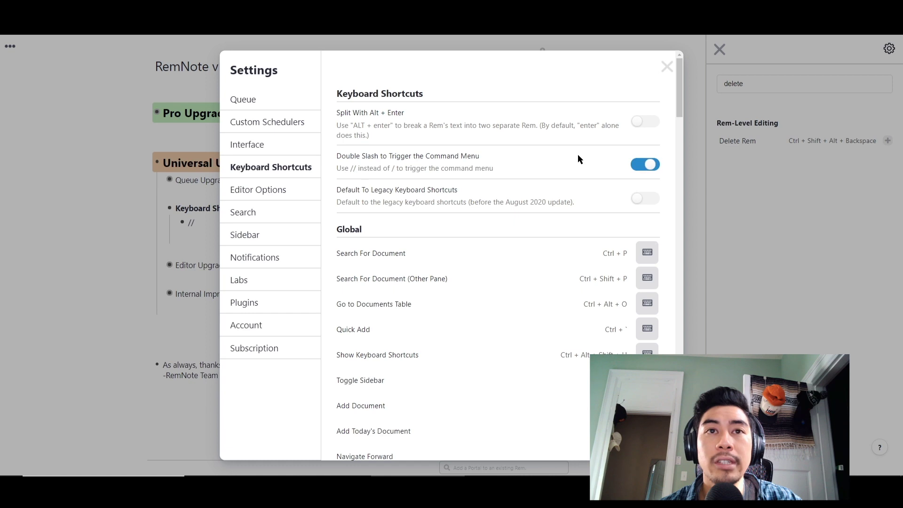
left_click(664, 66)
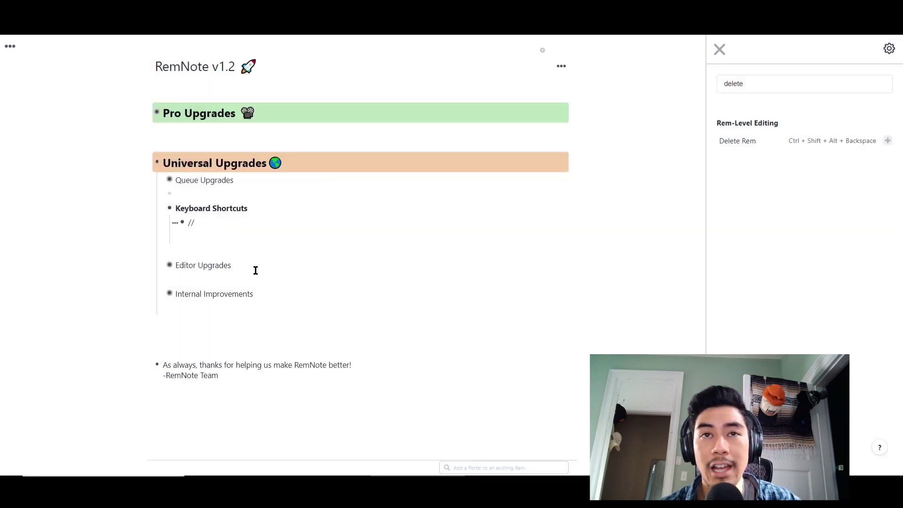
Test the // command menu trigger, then collapse the Keyboard Shortcuts rem.
type("/")
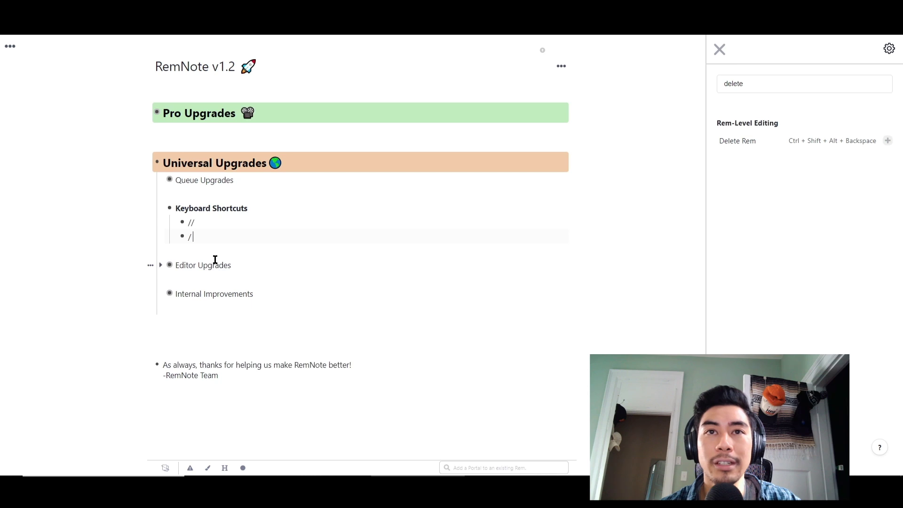
type(" //")
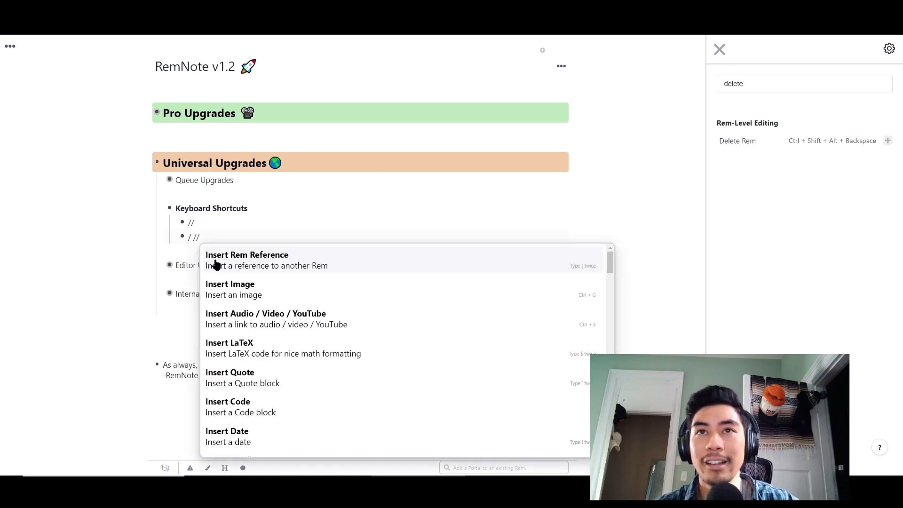
key("BackSpace")
key("BackSpace")
key("BackSpace")
type("//")
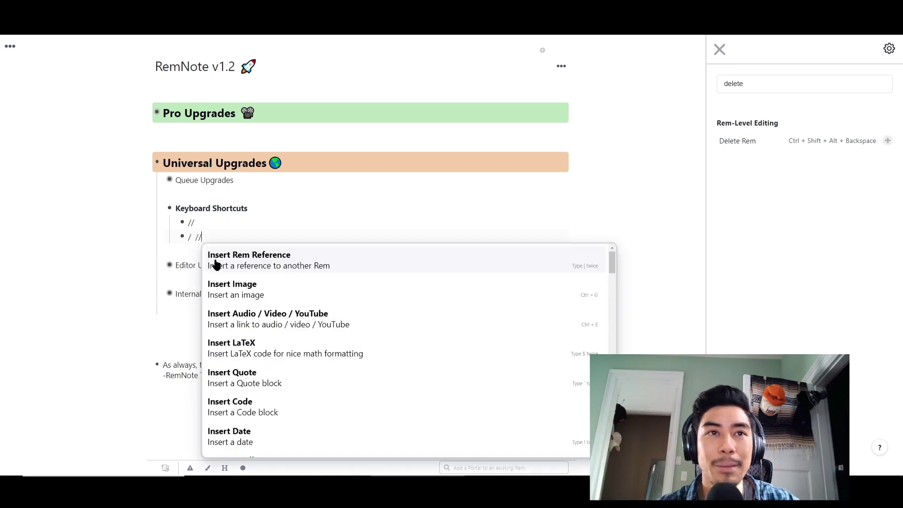
key("BackSpace")
key("BackSpace")
key("BackSpace")
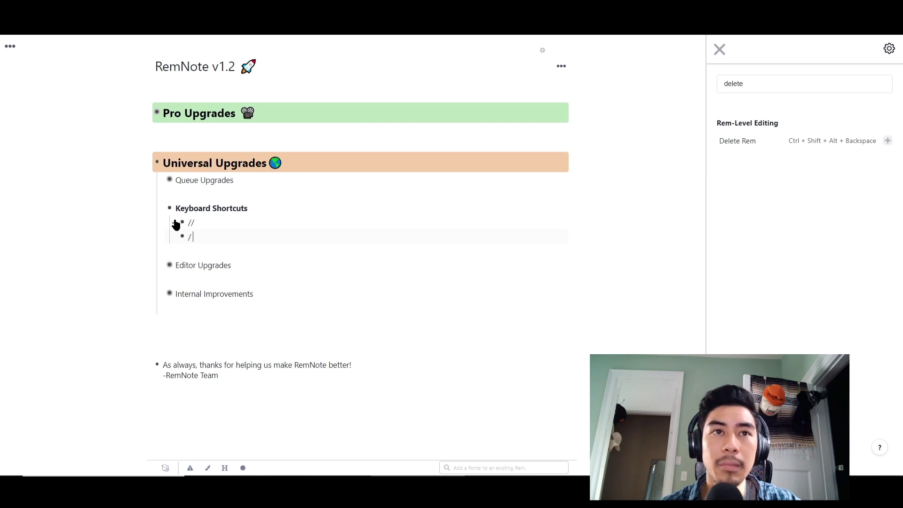
left_click(163, 208)
Close the shortcuts list and expand the Editor Upgrades and Cloze rems.
left_click(720, 49)
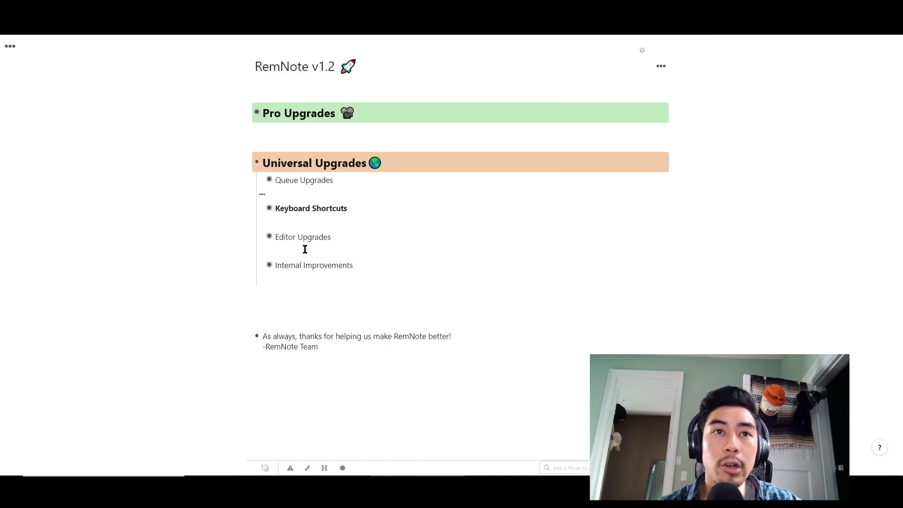
left_click(259, 237)
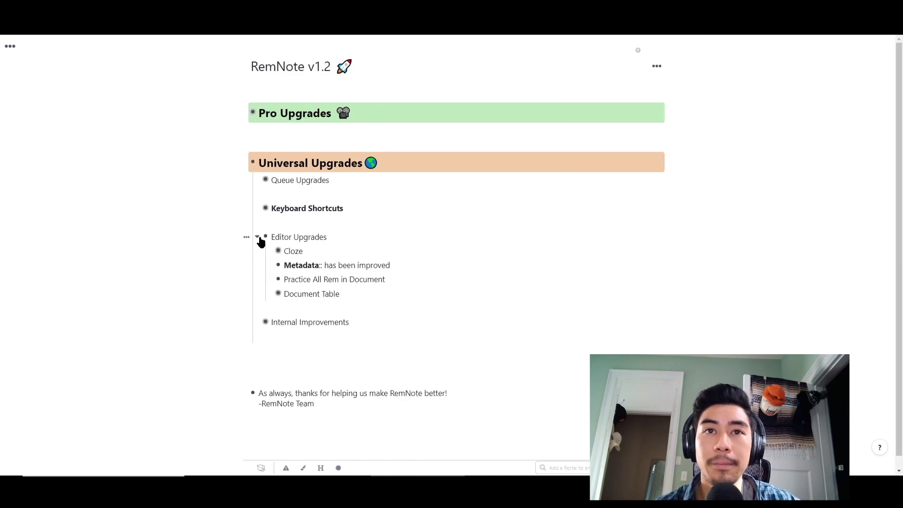
left_click(269, 252)
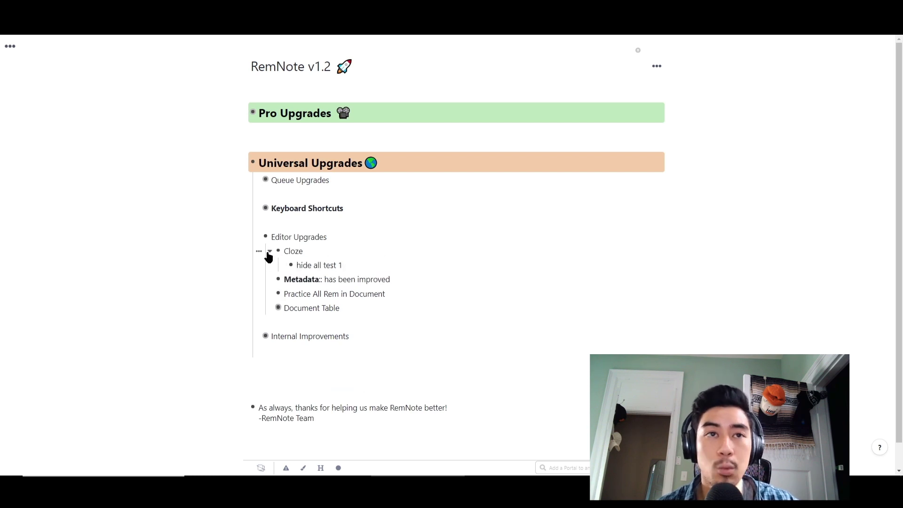
Run the /metadata command in the Metadata rem to show its metadata view.
left_click(315, 279)
left_click_drag(315, 280, 399, 281)
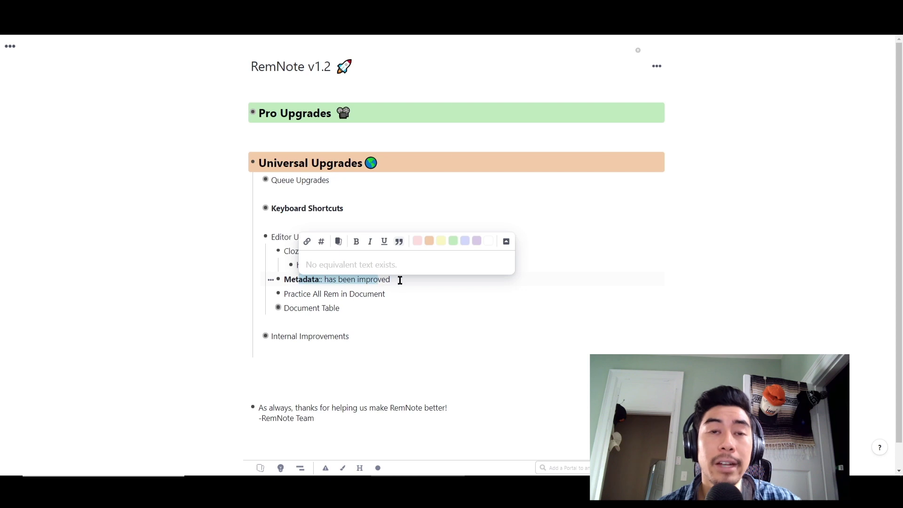
left_click(399, 280)
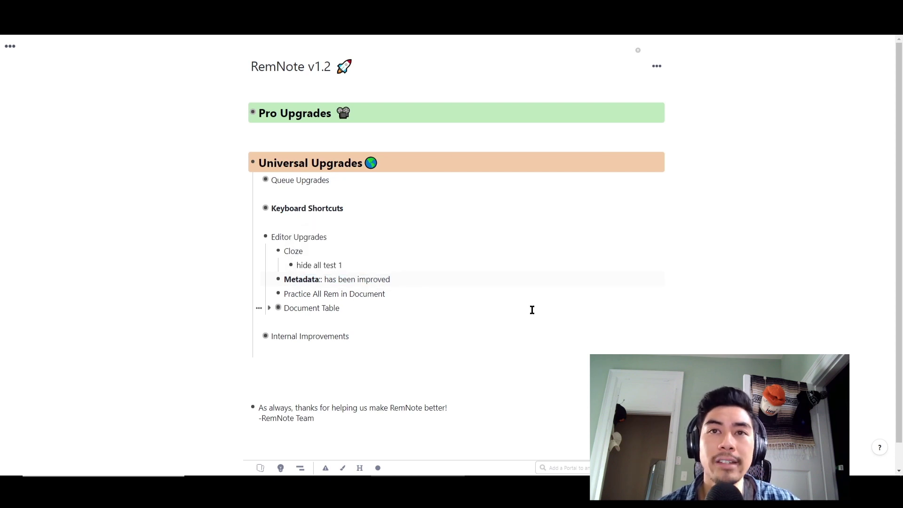
type("/me")
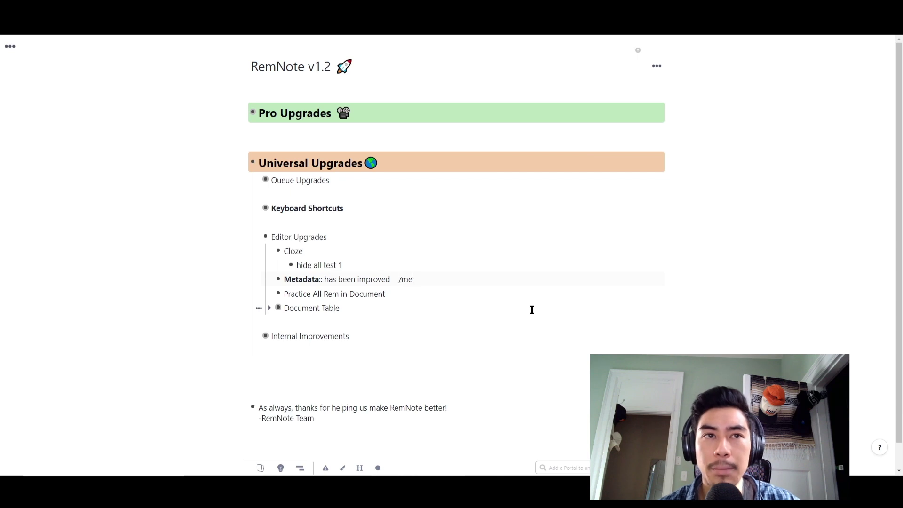
type("tadata")
key("ctrl+a")
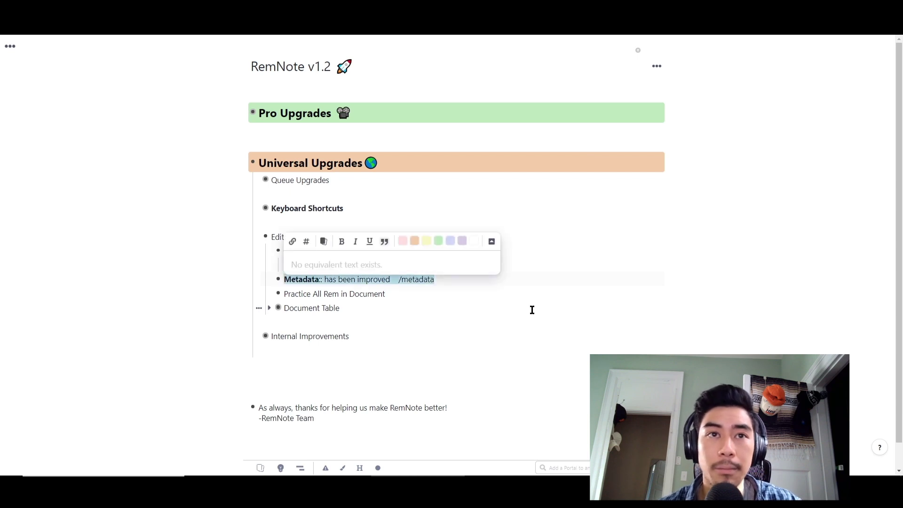
key("End")
key("ctrl+BackSpace")
type("/")
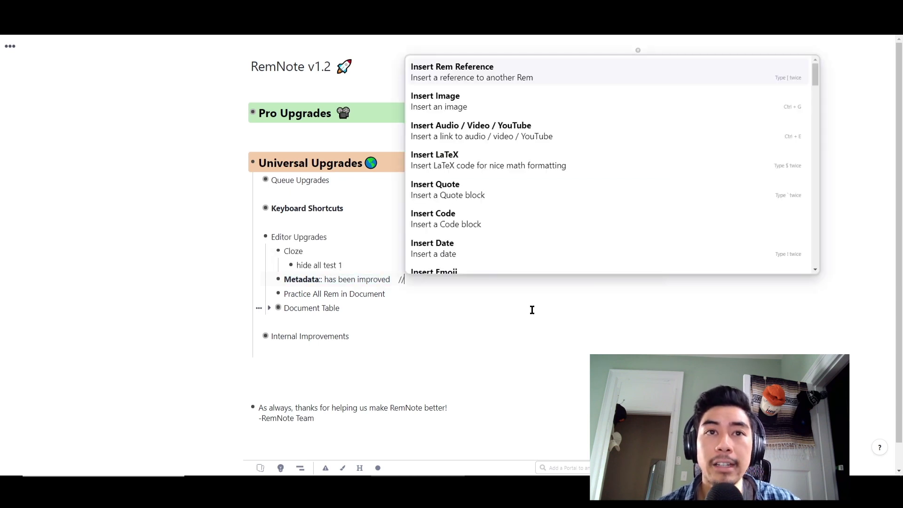
type("metadata")
key("Return")
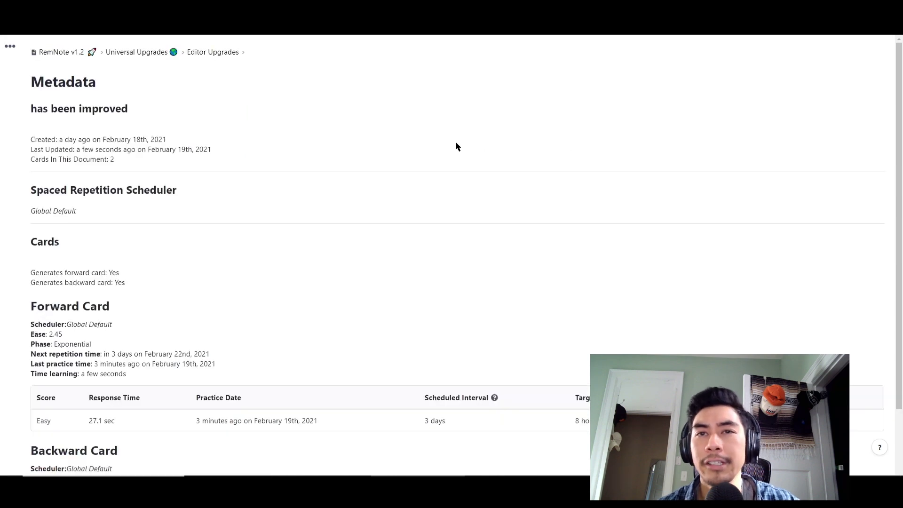
Review the card metadata and the Delay, Target Date and Scheduled Interval help notes, then return to v1.2.
scroll(205, 198, "down", 1)
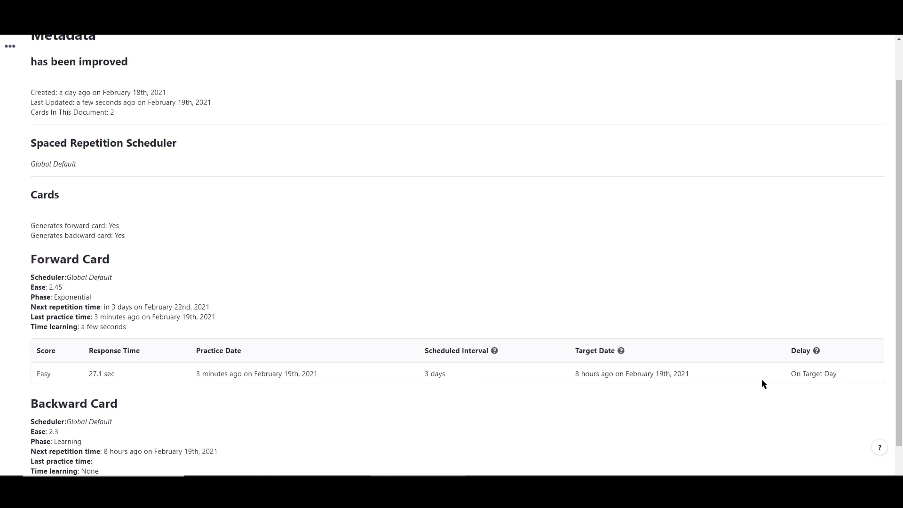
scroll(762, 382, "down", 1)
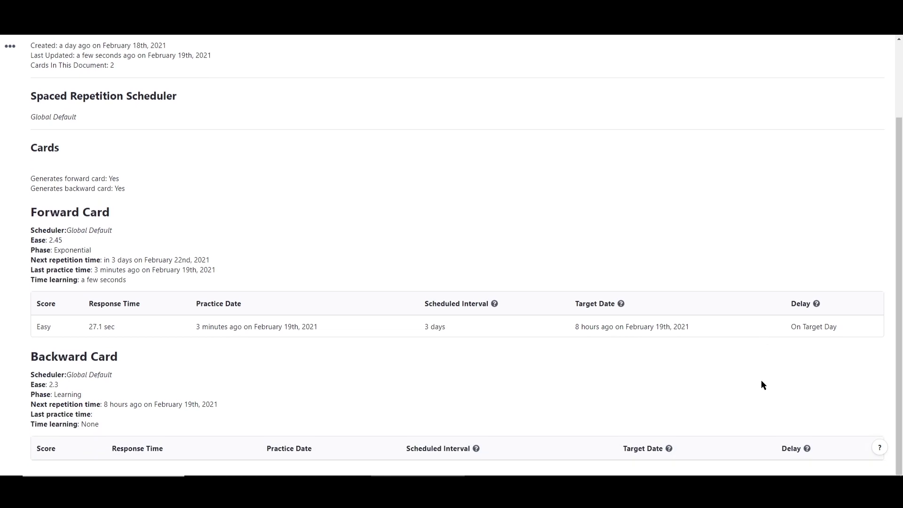
scroll(761, 384, "up", 1)
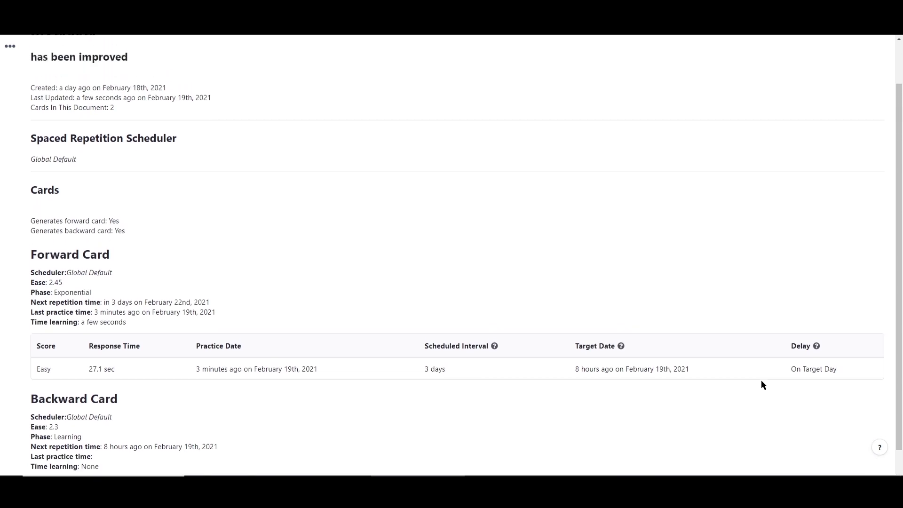
scroll(754, 384, "down", 1)
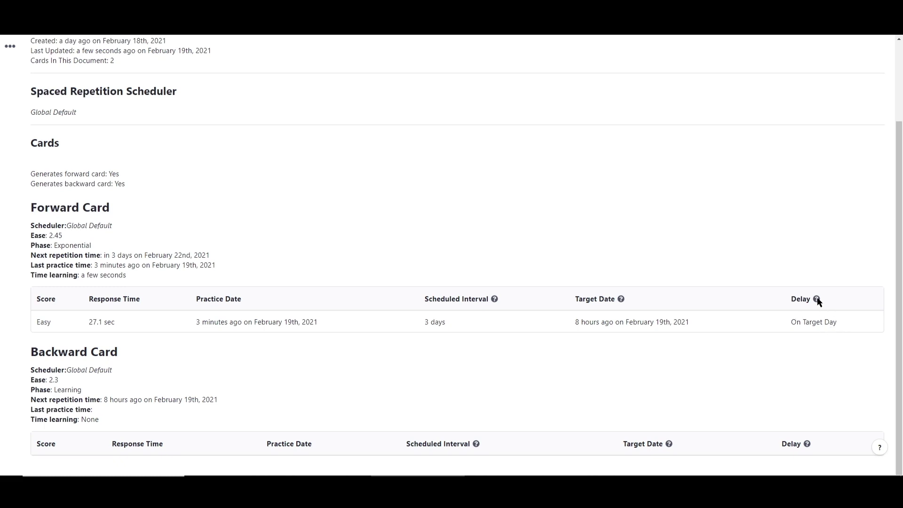
mouse_move(817, 301)
mouse_move(621, 300)
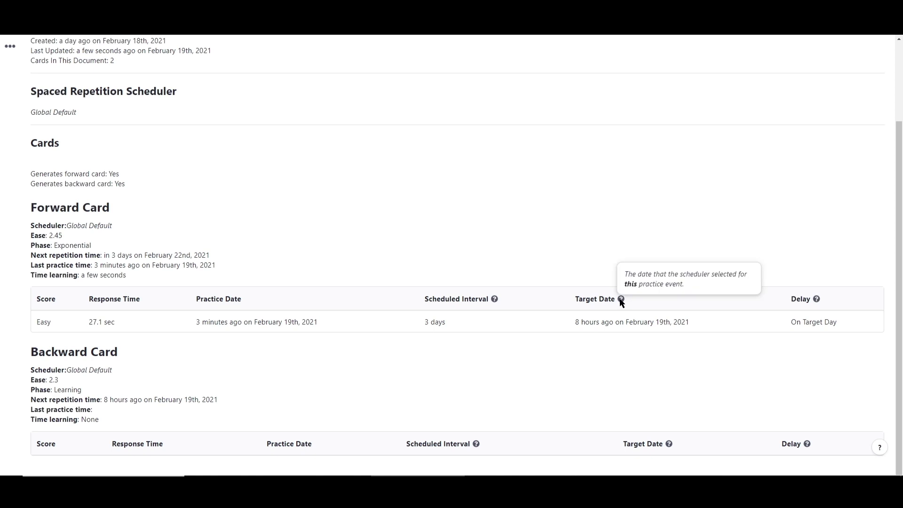
mouse_move(493, 301)
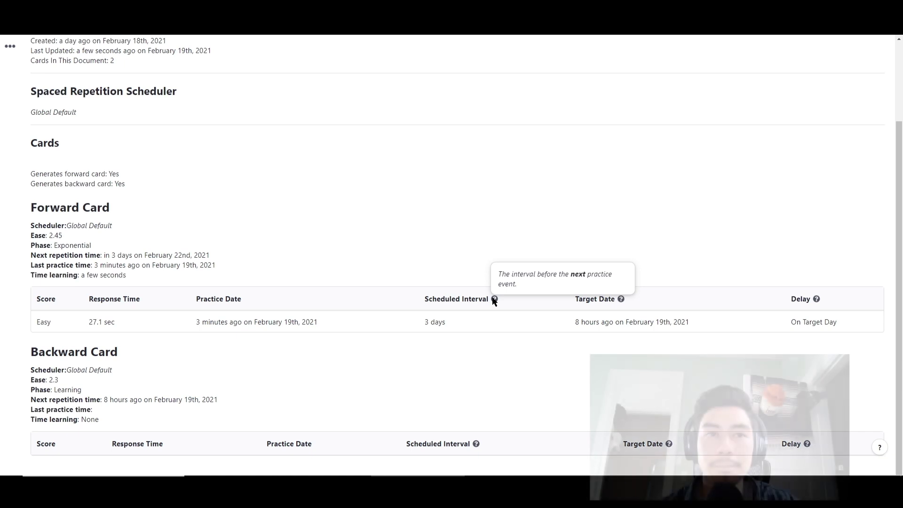
key("alt+Left")
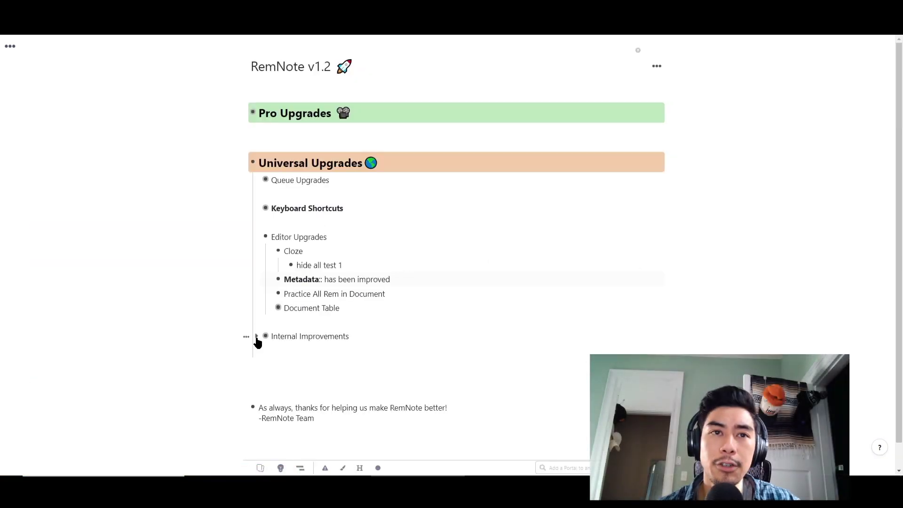
Expand Document Table, then open the Documents table and toggle Include Top-Level Rem off and back on.
left_click(270, 310)
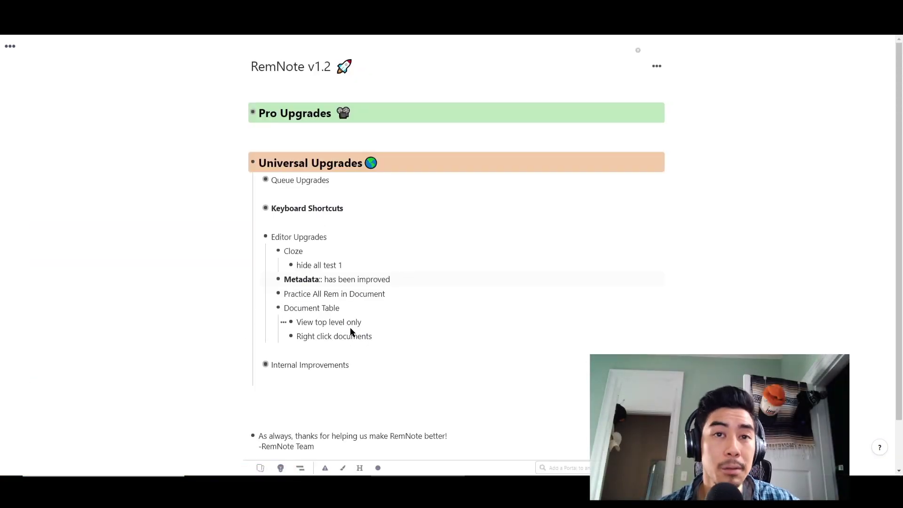
mouse_move(23, 133)
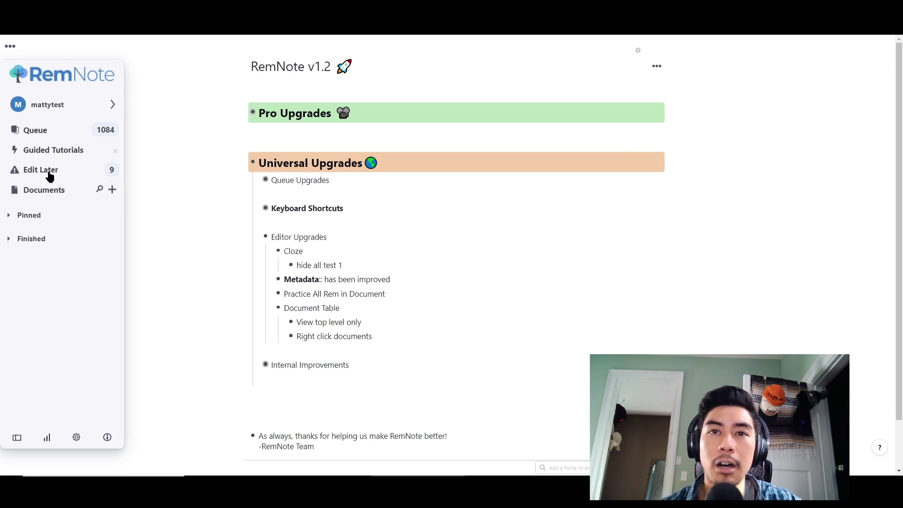
left_click(54, 191)
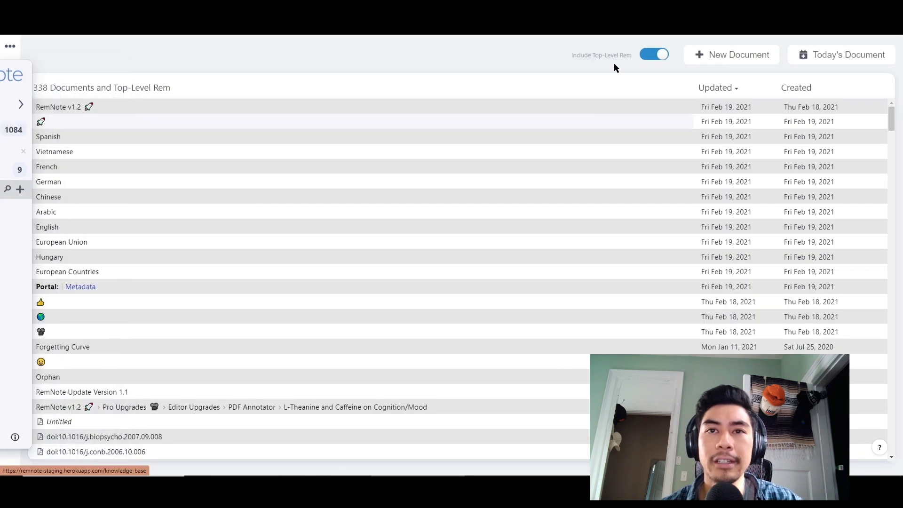
left_click(657, 57)
left_click(656, 57)
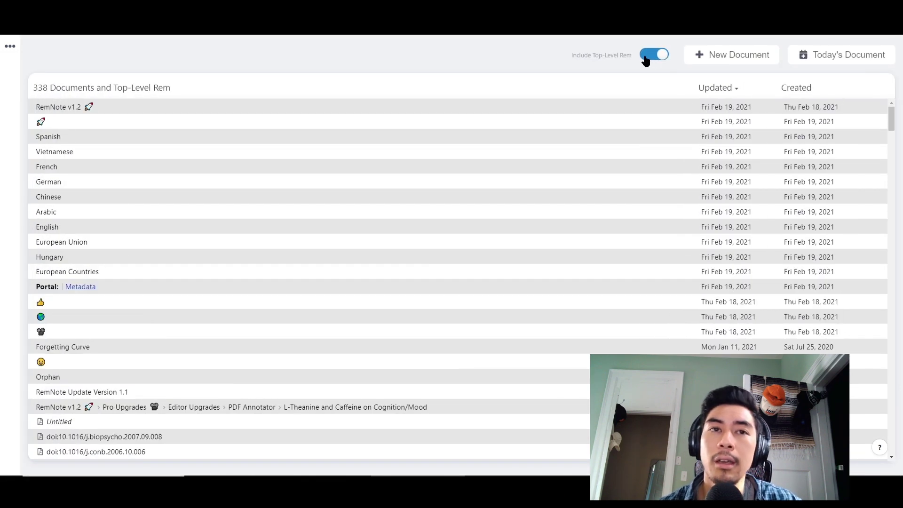
left_click(654, 58)
left_click(650, 56)
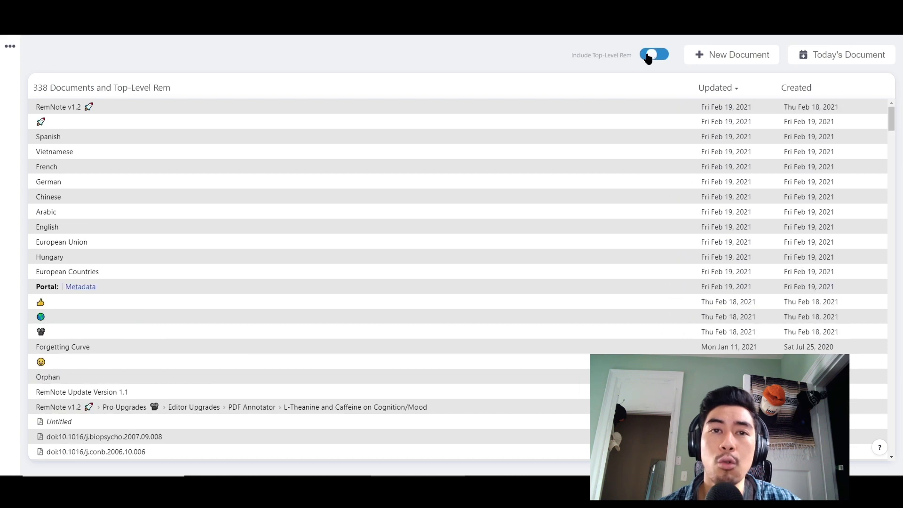
Show the right-click actions for several document rows, then reopen the RemNote v1.2 document.
right_click(195, 106)
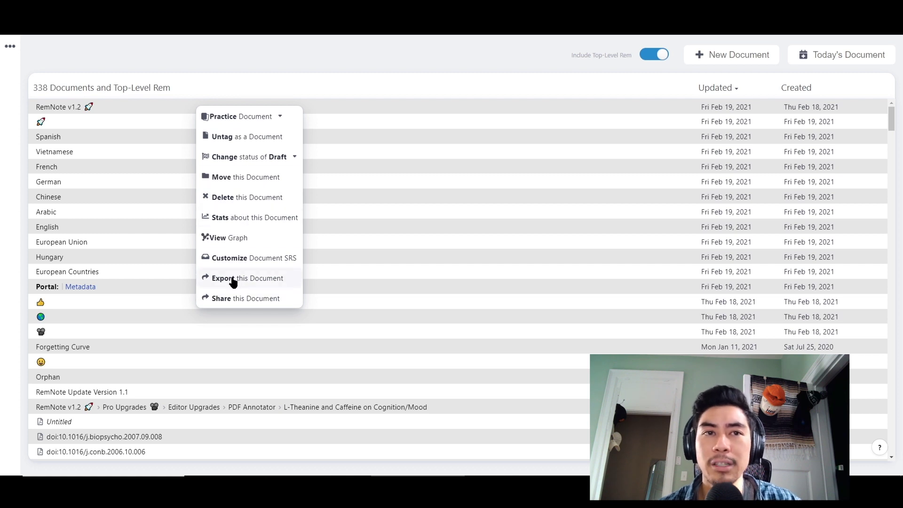
right_click(358, 121)
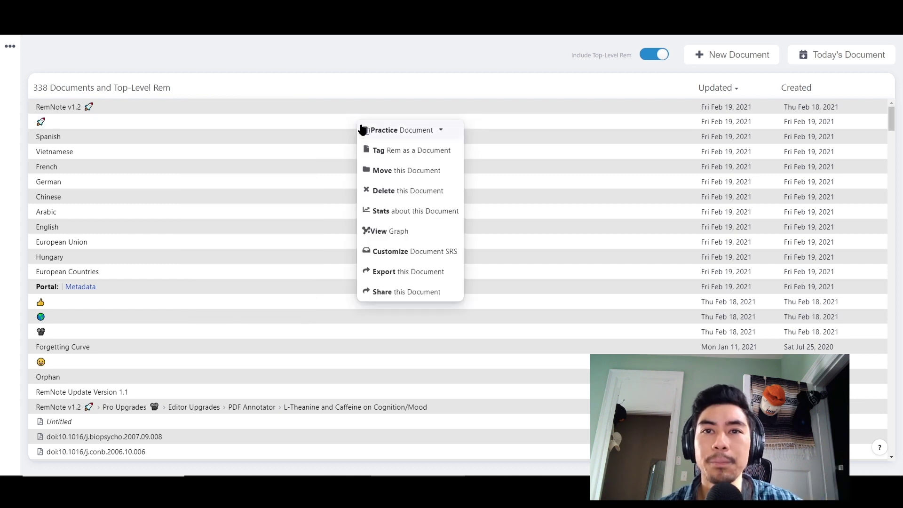
right_click(304, 155)
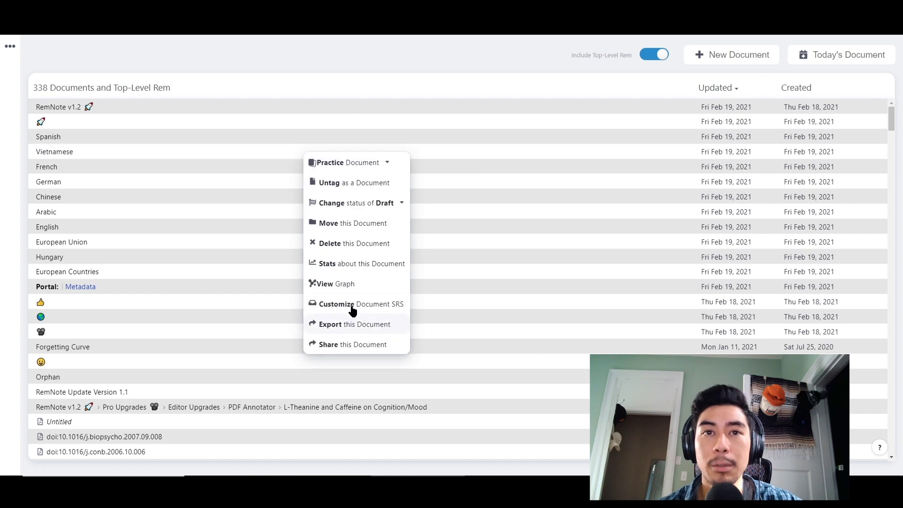
right_click(451, 181)
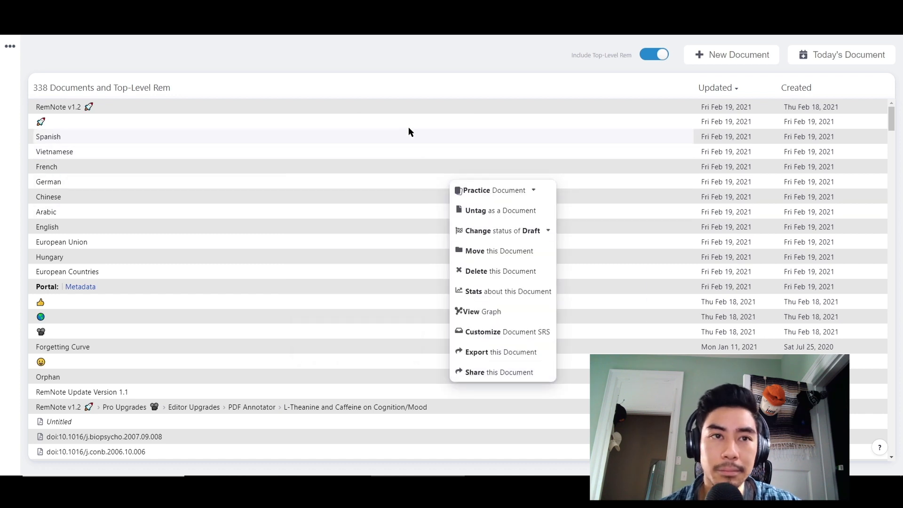
left_click(262, 74)
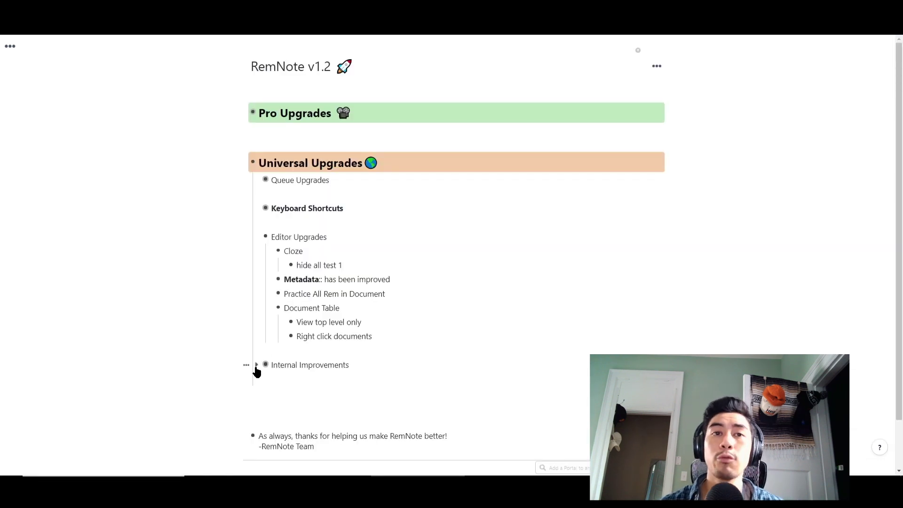
Expand Internal Improvements and start an empty bullet below the All users upgrade note.
left_click(256, 366)
scroll(260, 325, "down", 3)
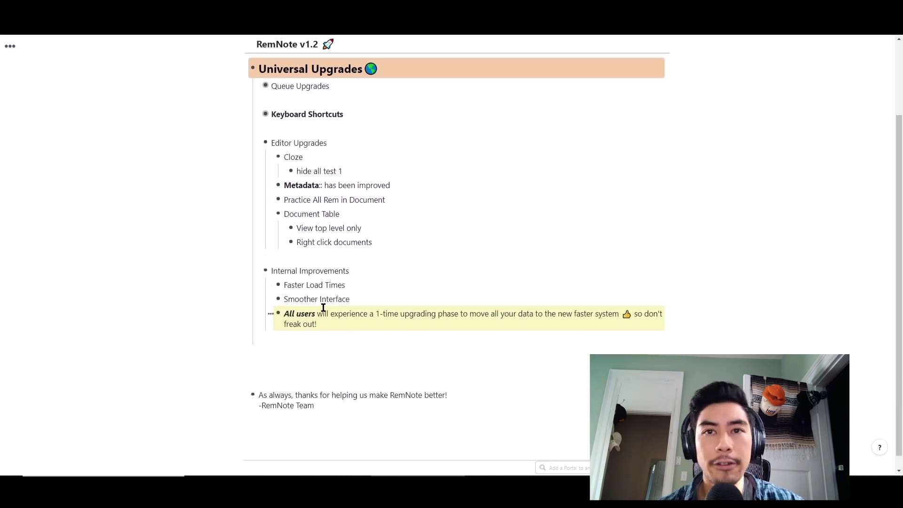
left_click(438, 339)
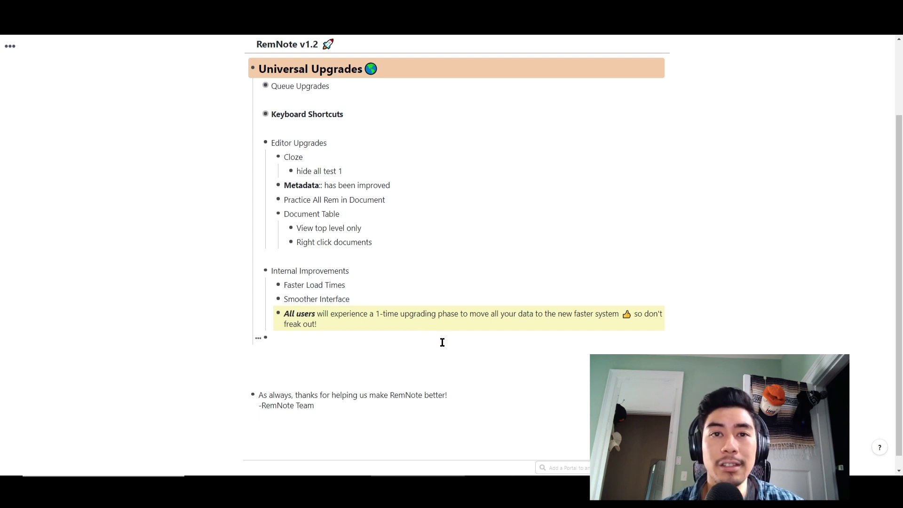
scroll(440, 348, "up", 1)
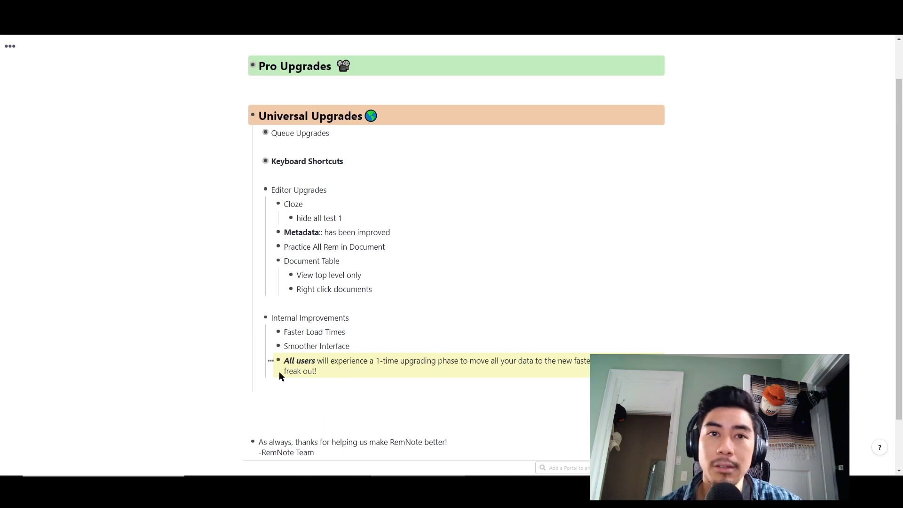
scroll(279, 377, "down", 1)
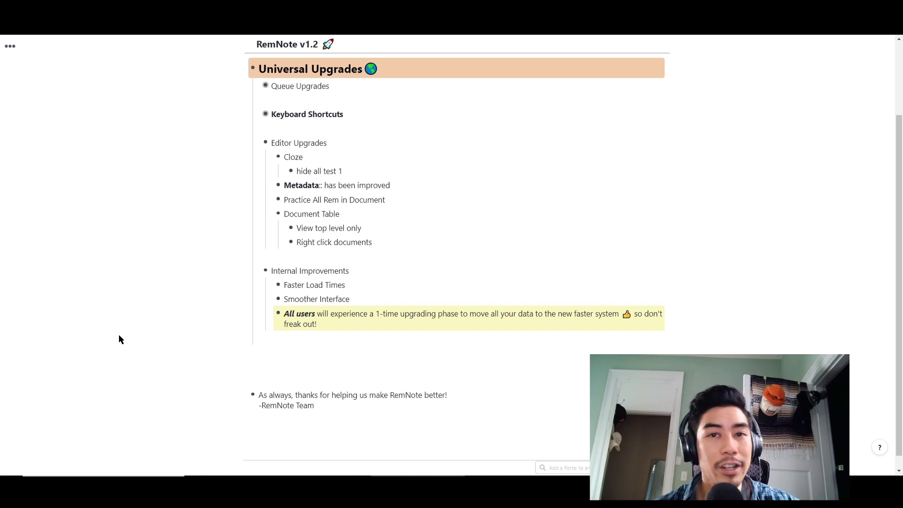
Dock the sidebar beside the document and outdent the empty bullet to the top level.
mouse_move(8, 304)
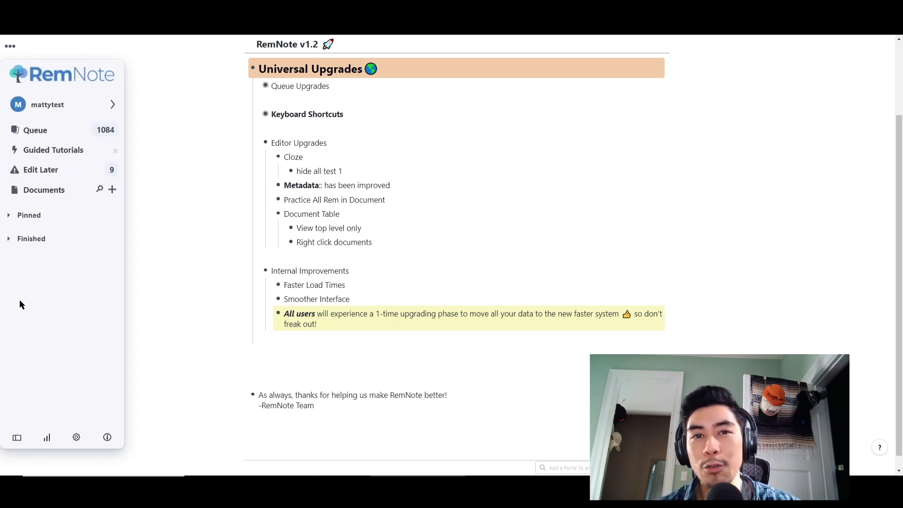
left_click(112, 104)
key("shift+Tab")
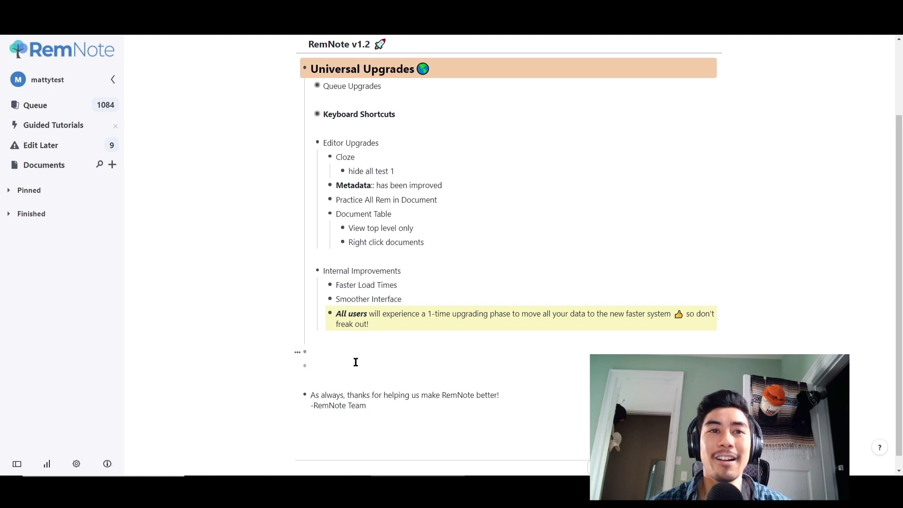